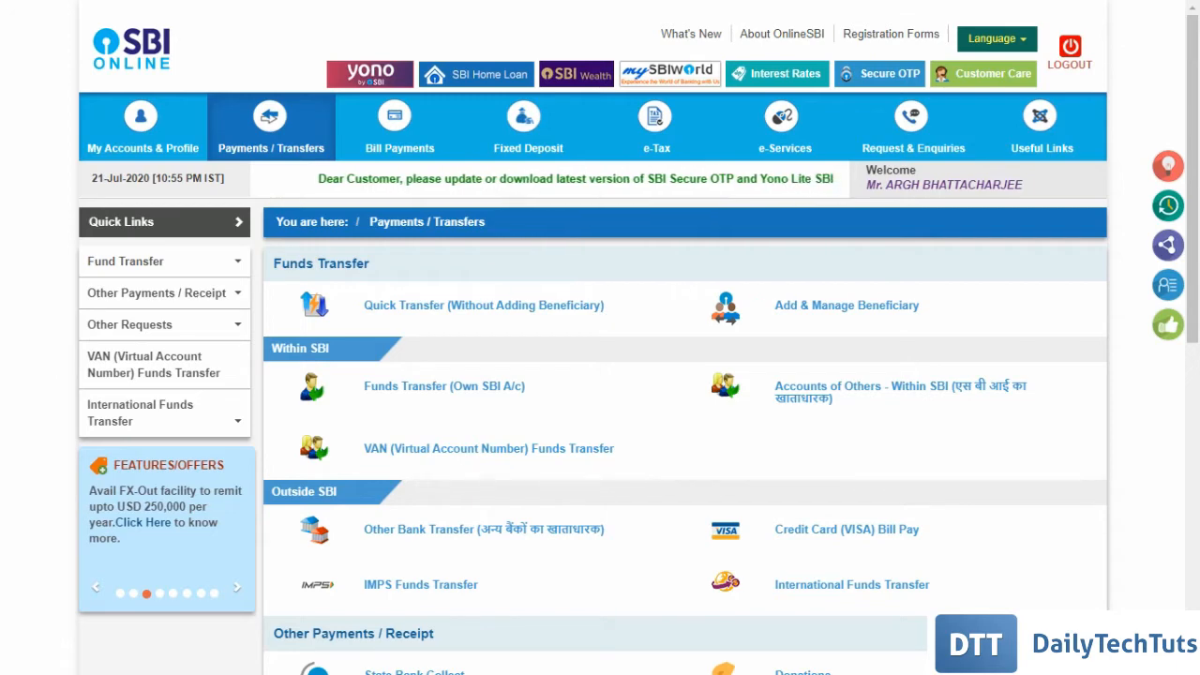
- Open the Quick Transfer (Without Adding Beneficiary) form from the funds transfer options
mouse_move(268, 145)
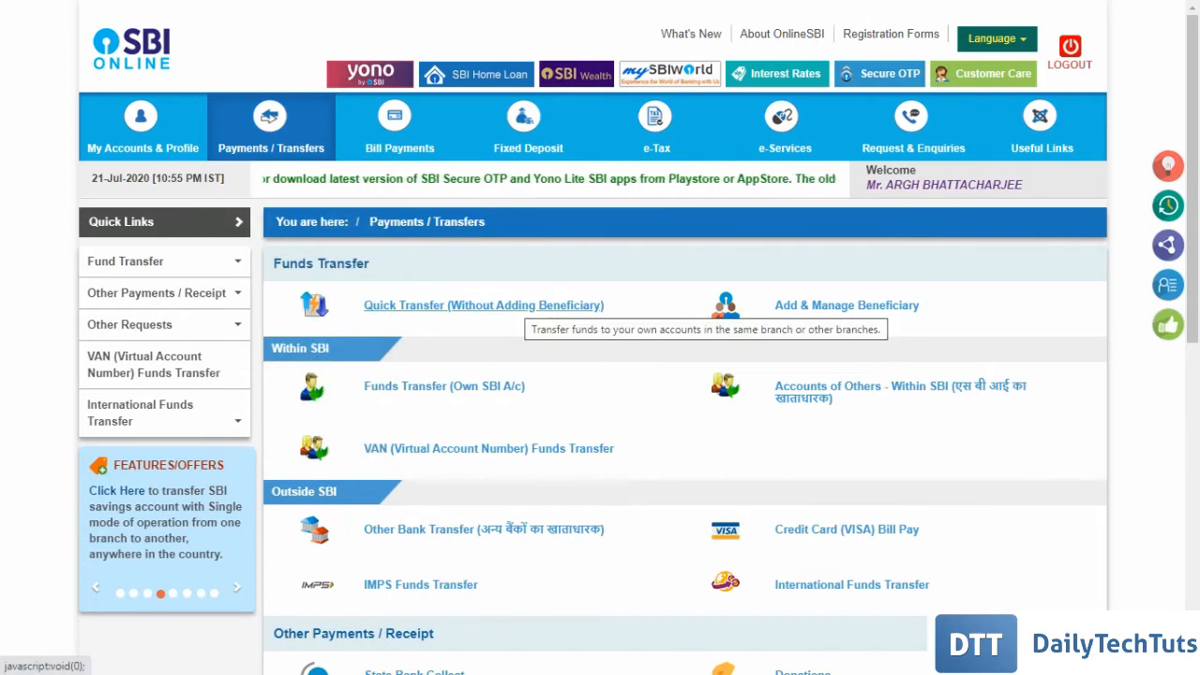
left_click(482, 305)
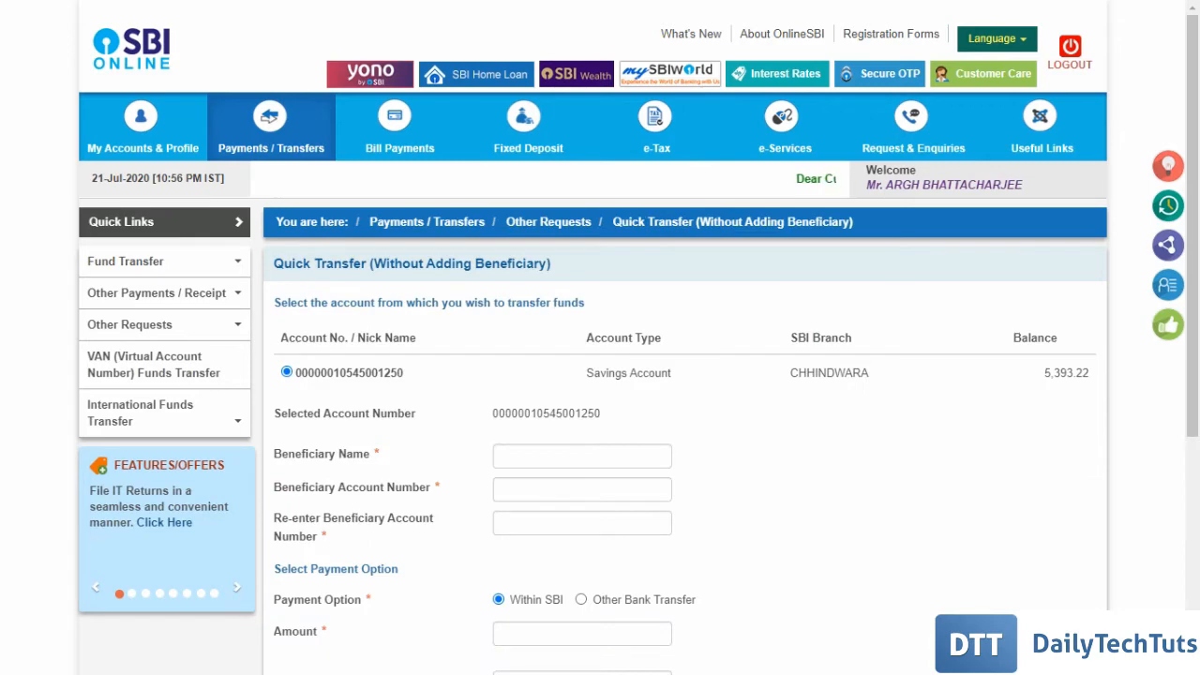
scroll(600, 375, "down", 1)
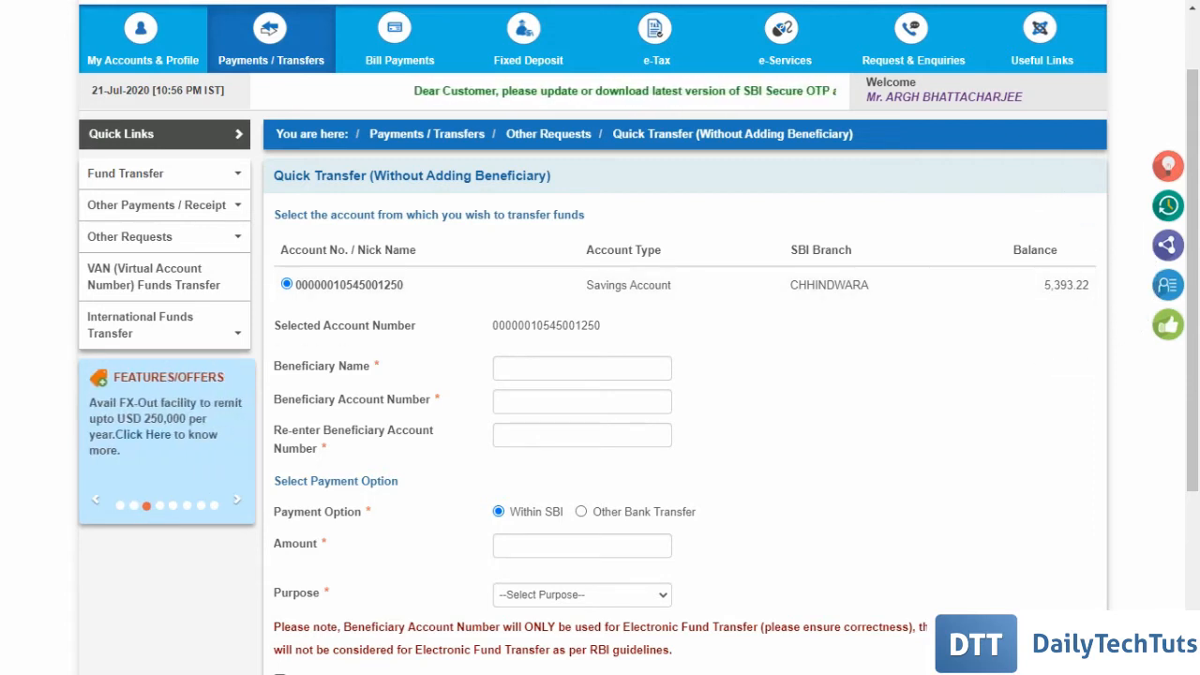
scroll(599, 375, "down", 1)
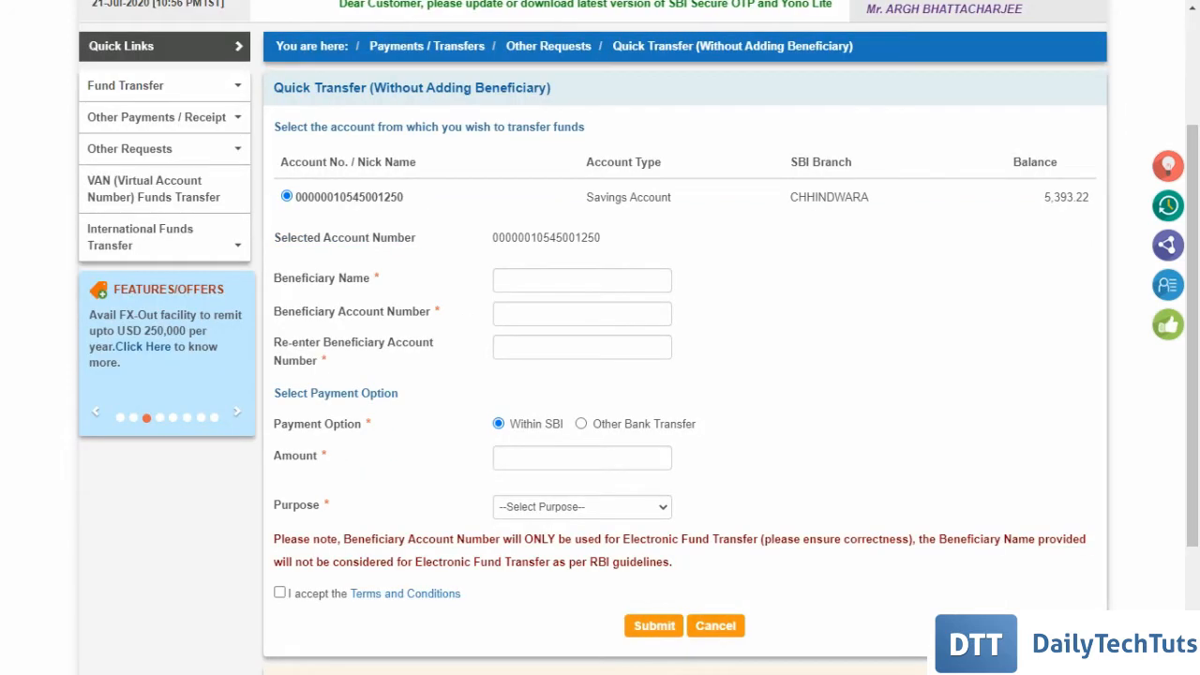
- Examine the Beneficiary Name and Beneficiary Account Number fields of the quick transfer form
left_click(581, 280)
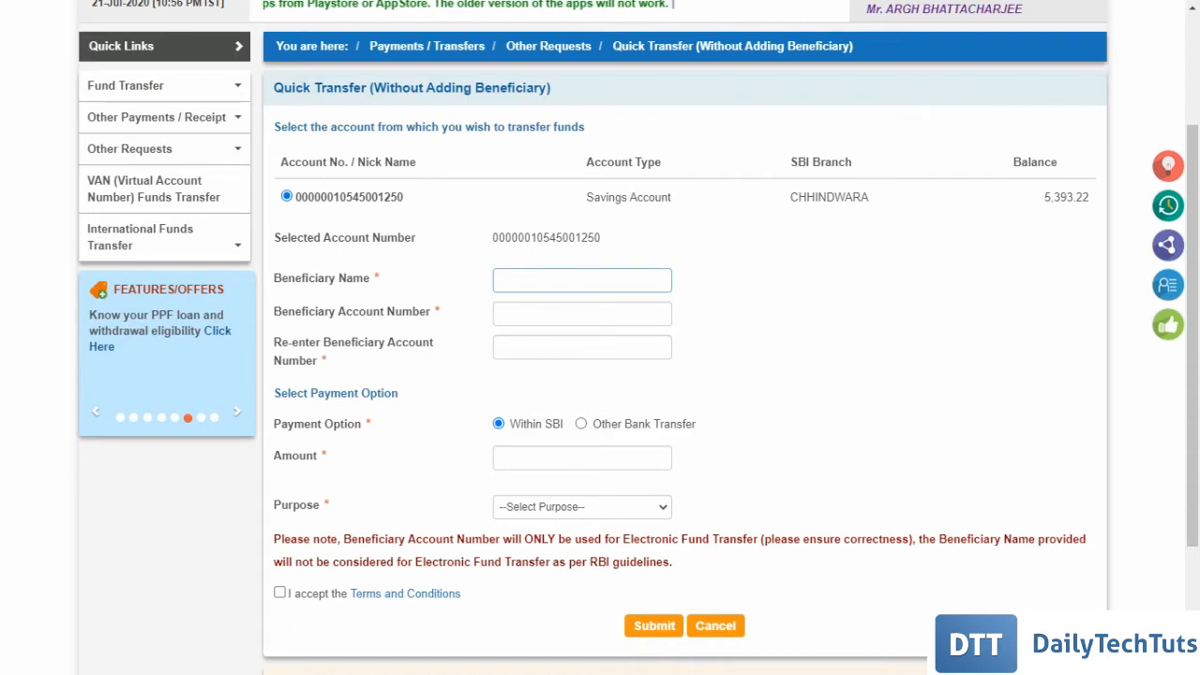
left_click(586, 283)
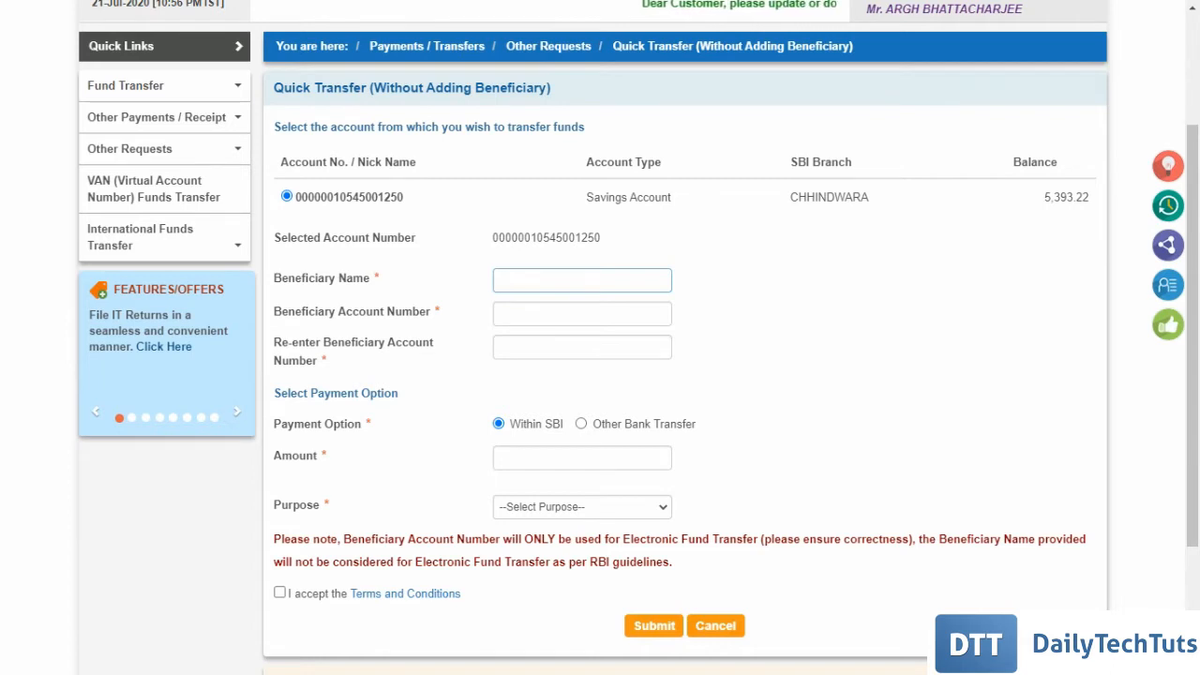
left_click(582, 314)
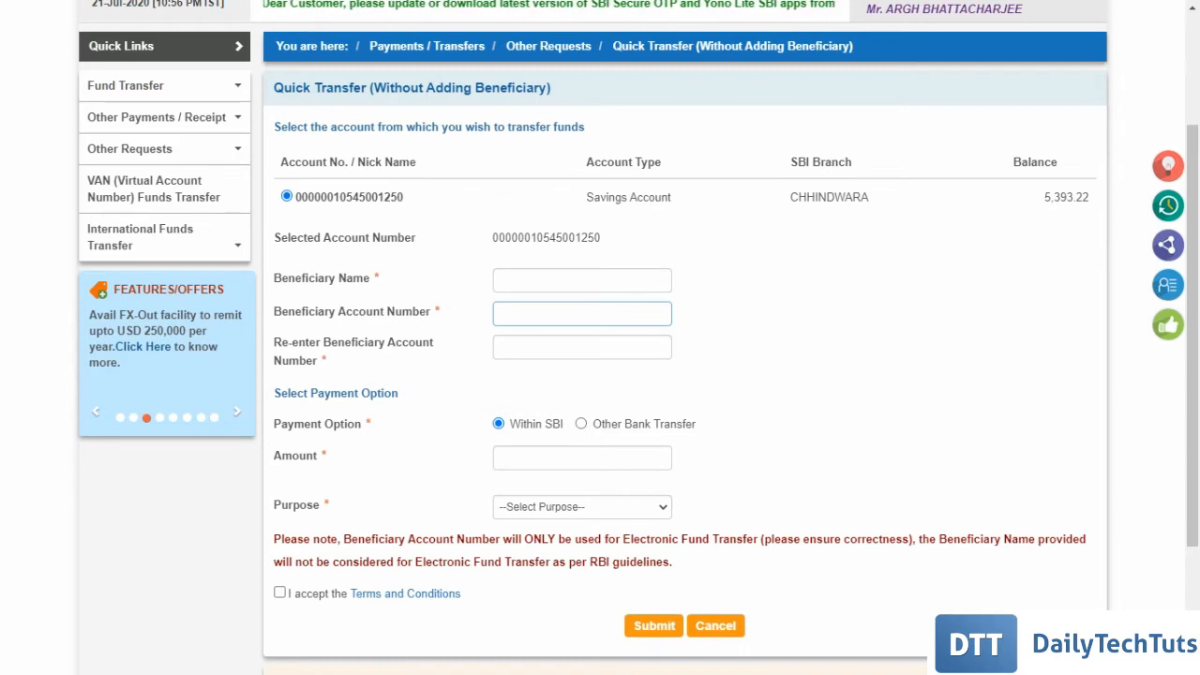
left_click(554, 319)
key("ctrl")
key("ctrl")
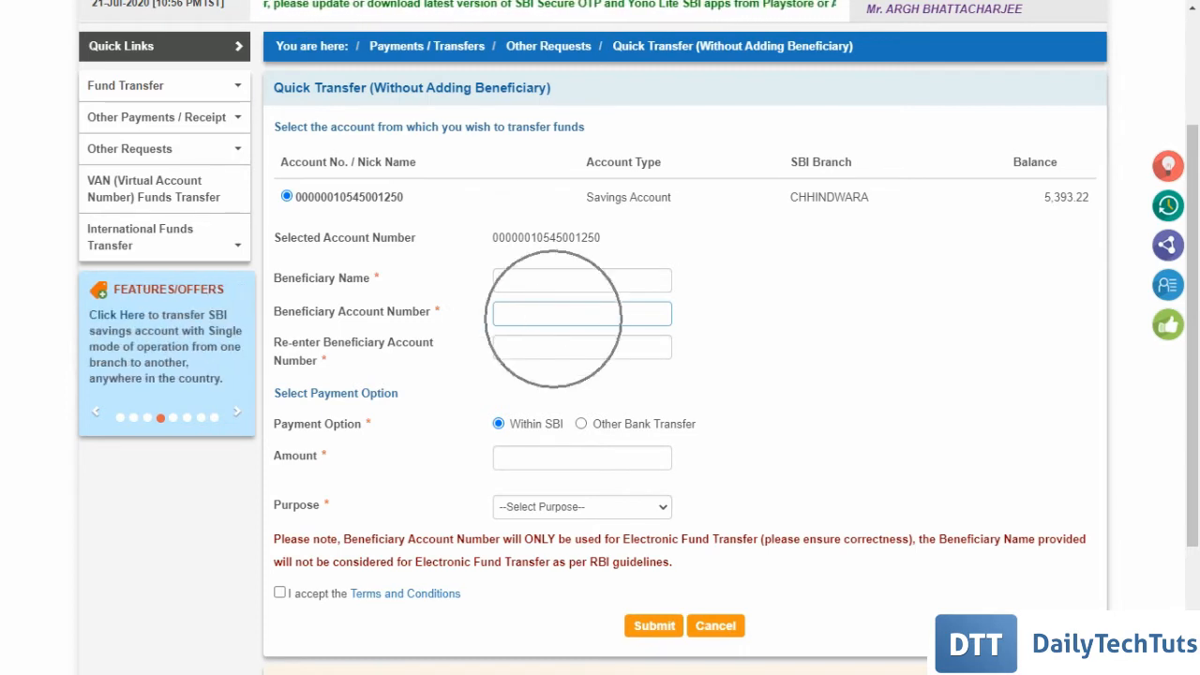
key("ctrl")
key("ctrl")
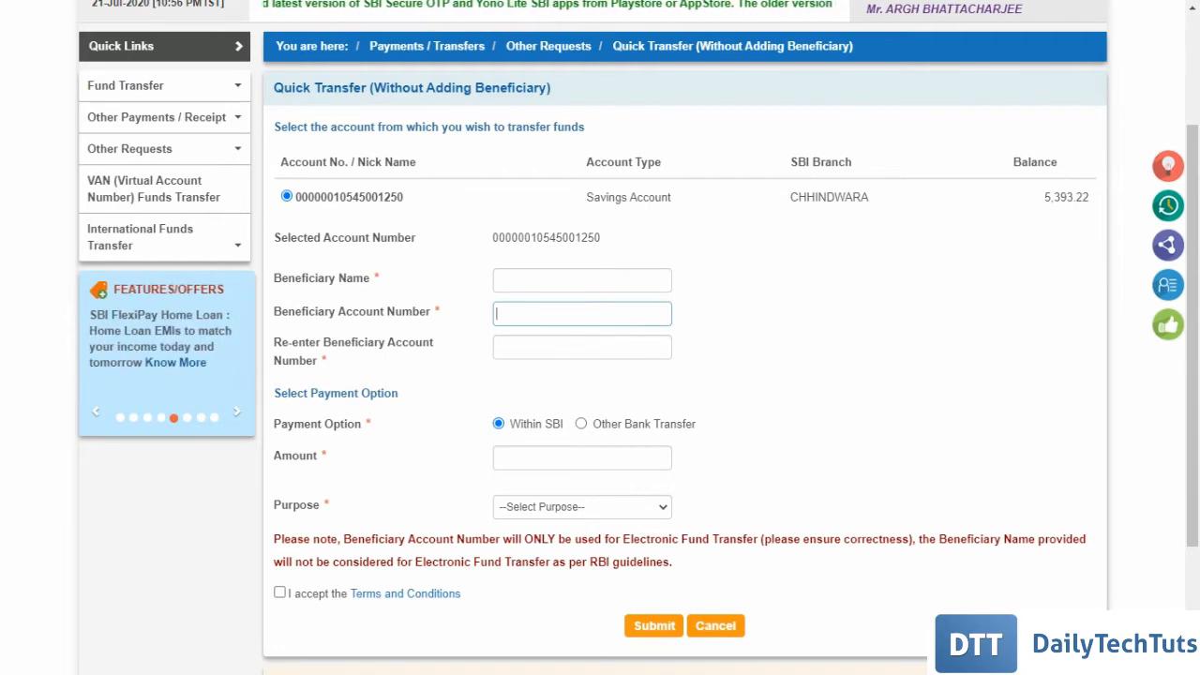
key("ctrl")
key("ctrl")
key("ctrl")
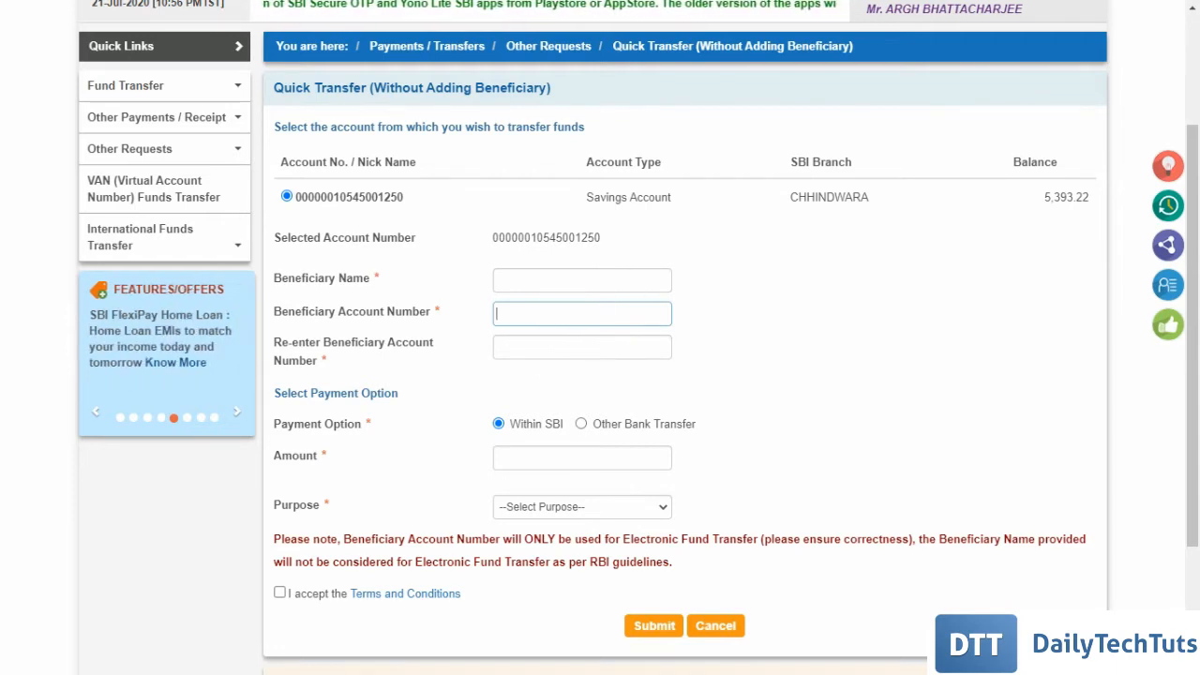
key("ctrl")
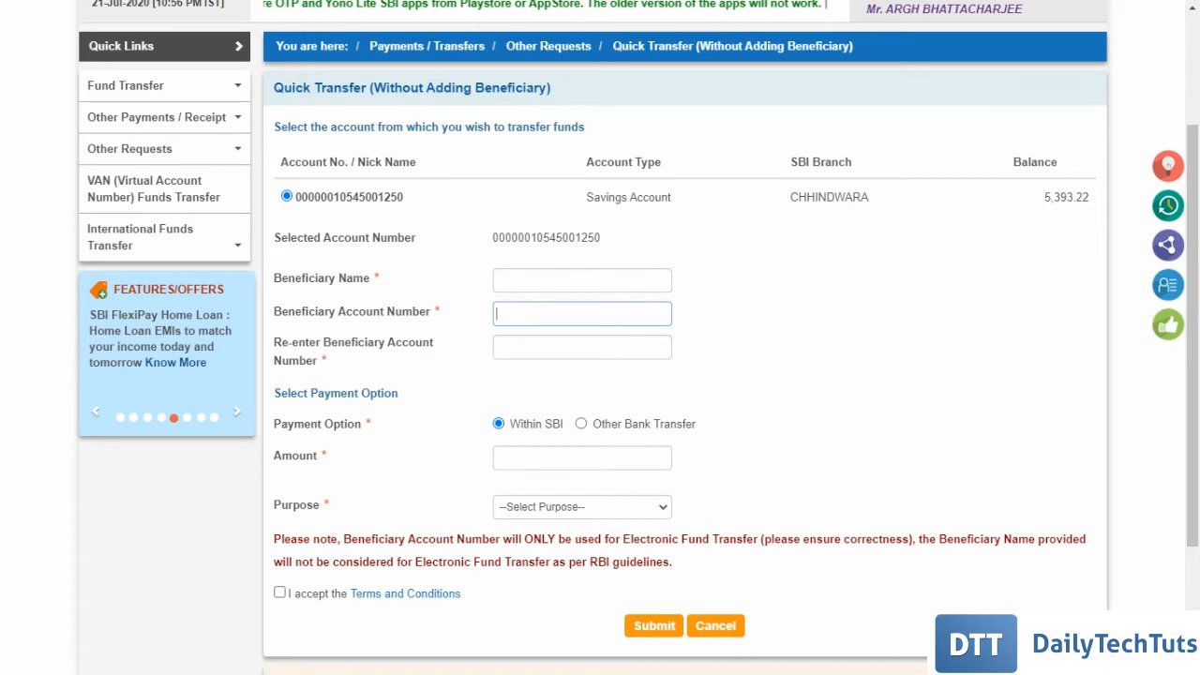
- Set the transfer purpose to Others and accept the terms and conditions
scroll(574, 342, "down", 1)
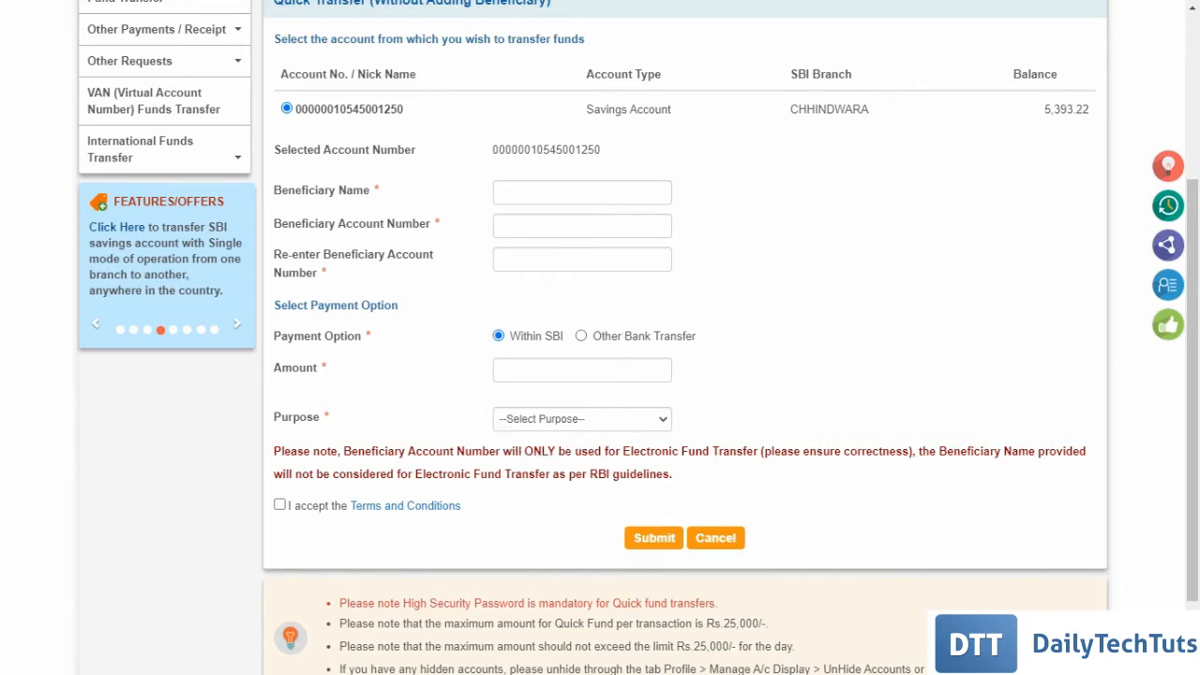
left_click(581, 418)
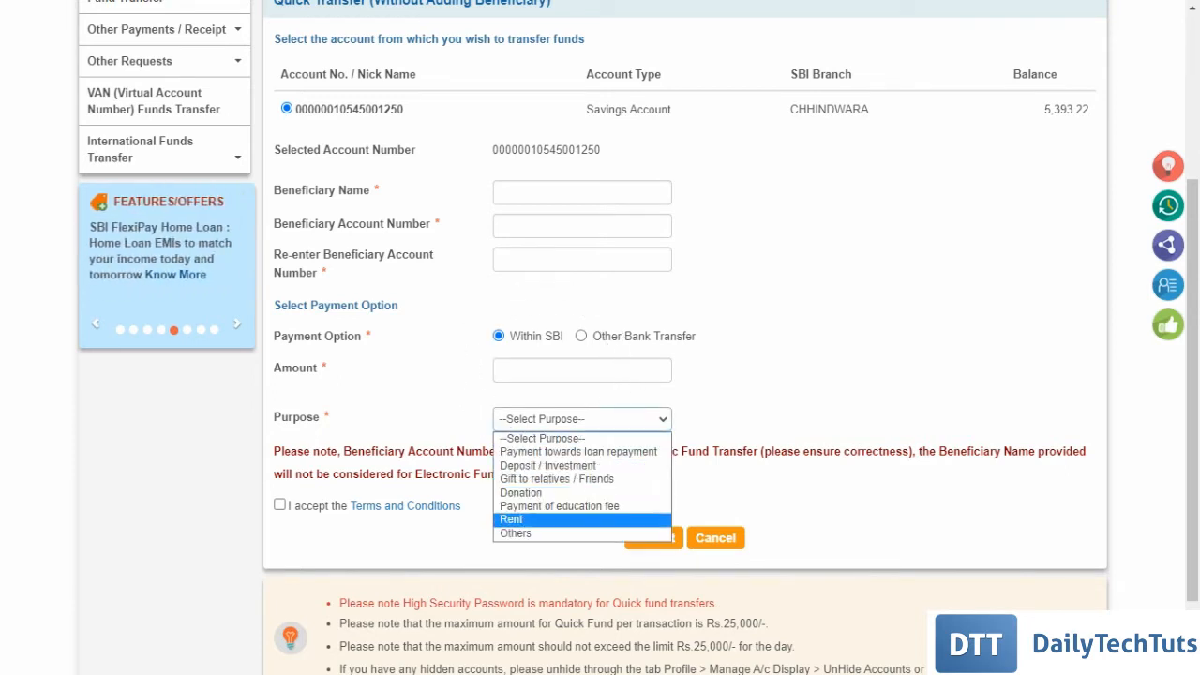
key("Down")
key("Down")
key("Down")
key("Down")
key("Down")
key("Return")
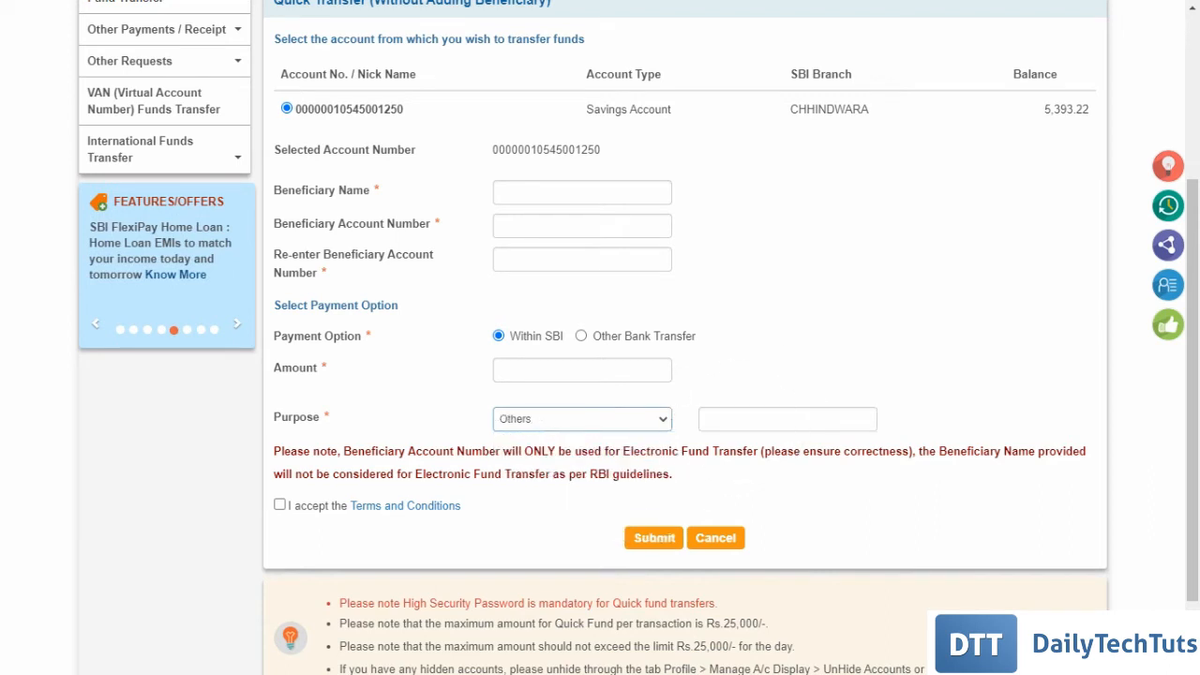
left_click(279, 504)
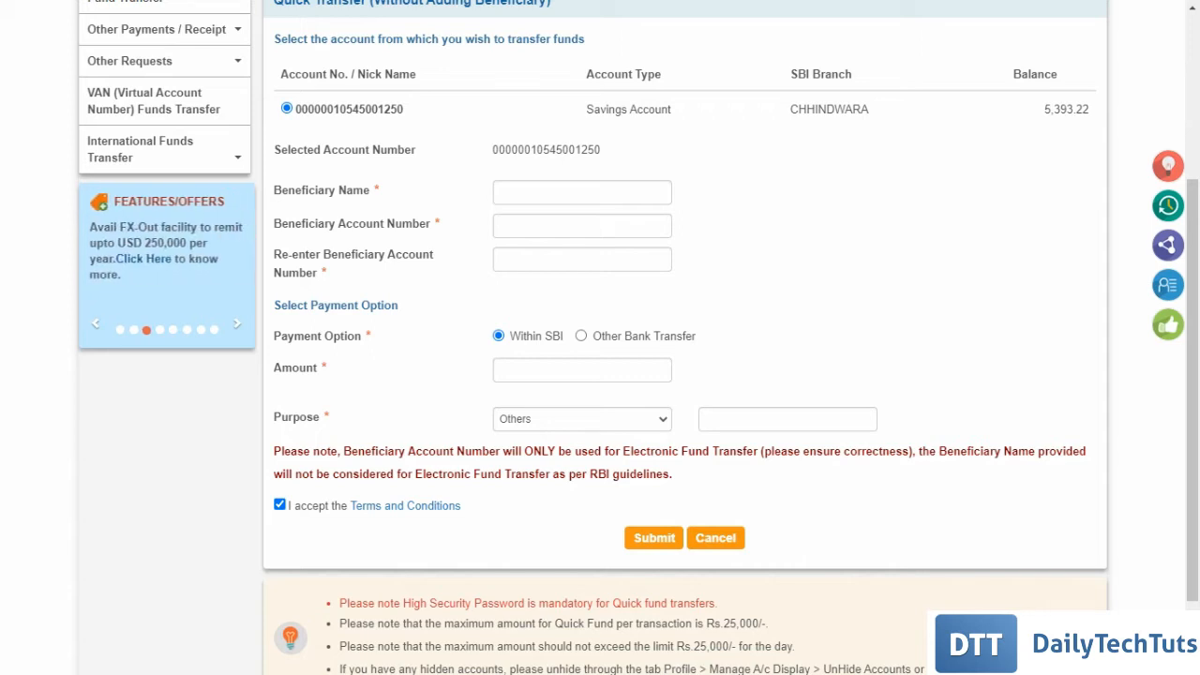
- Set the payment option to Other Bank Transfer and activate the IFSC Details field
left_click(581, 335)
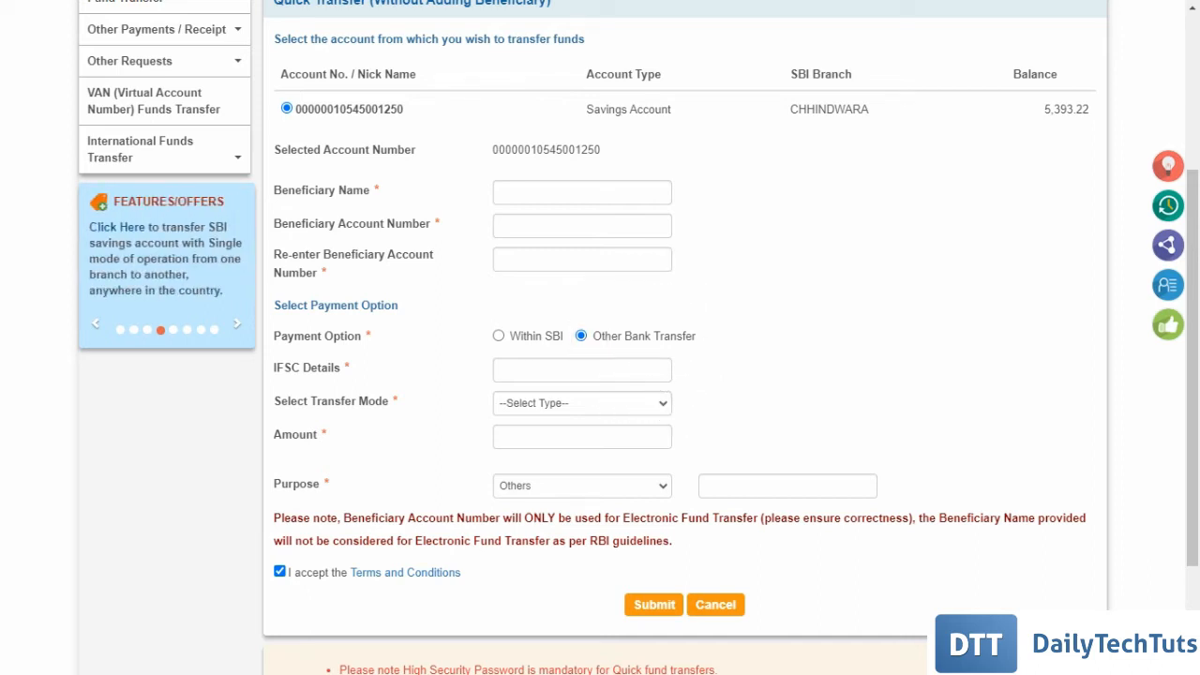
left_click(549, 369)
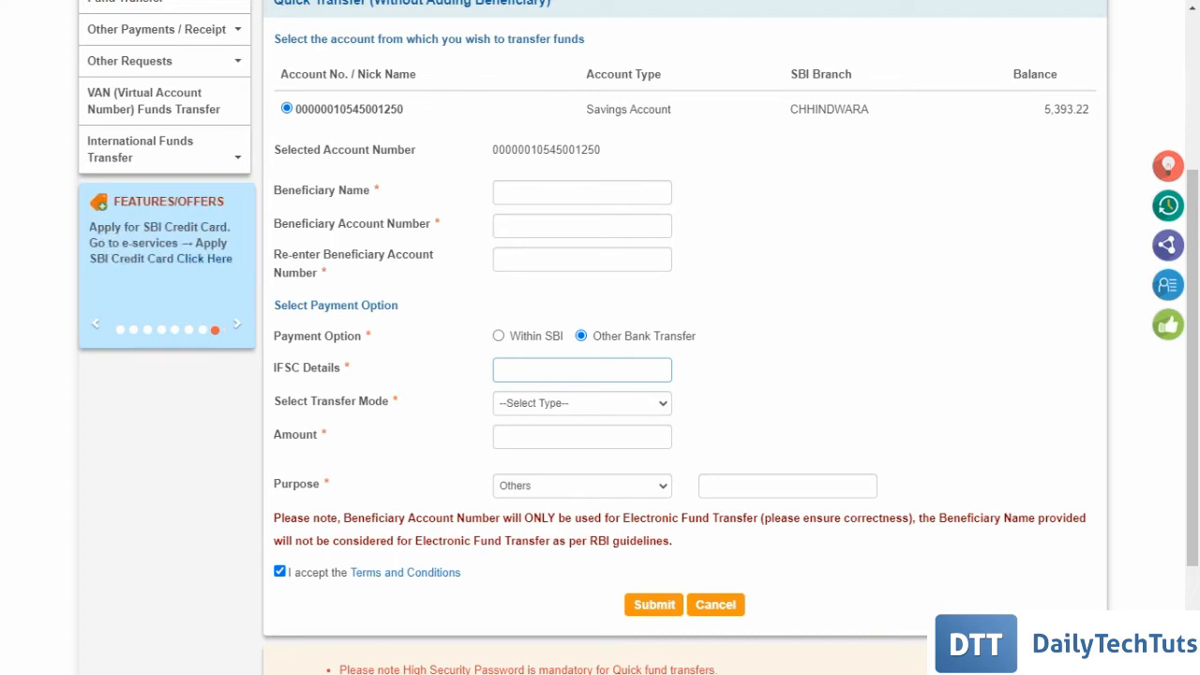
key("ctrl")
key("ctrl")
key("ctrl")
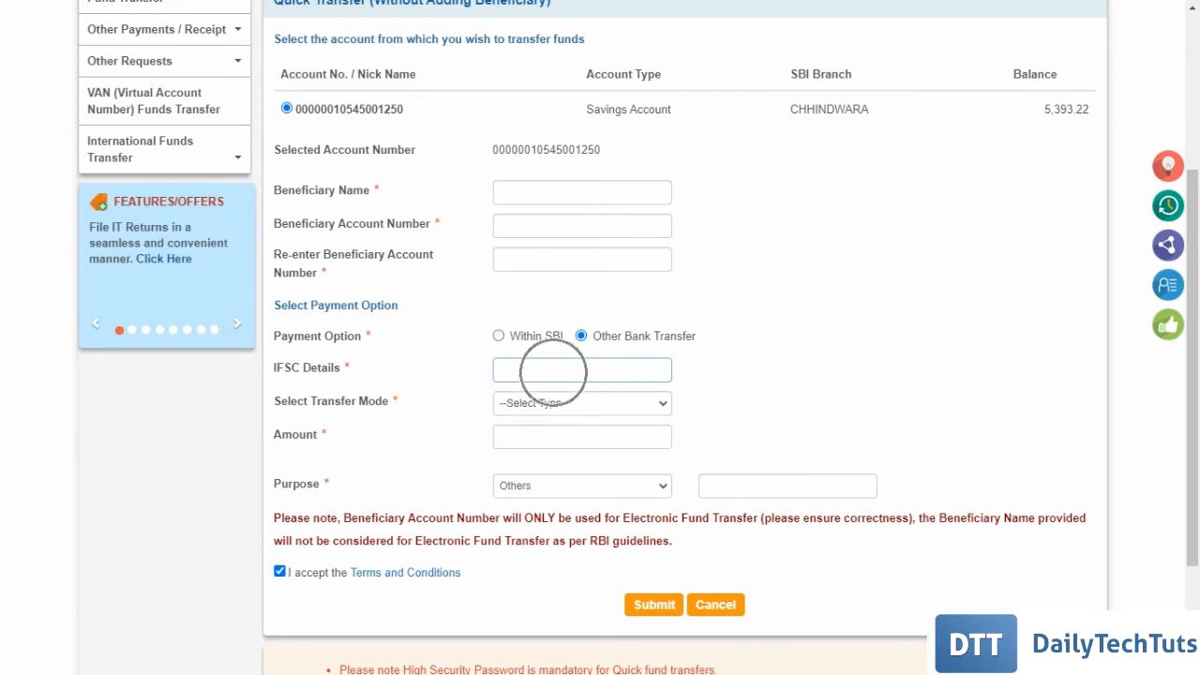
- Set the transfer mode for the other-bank transfer to IMPS
left_click(577, 404)
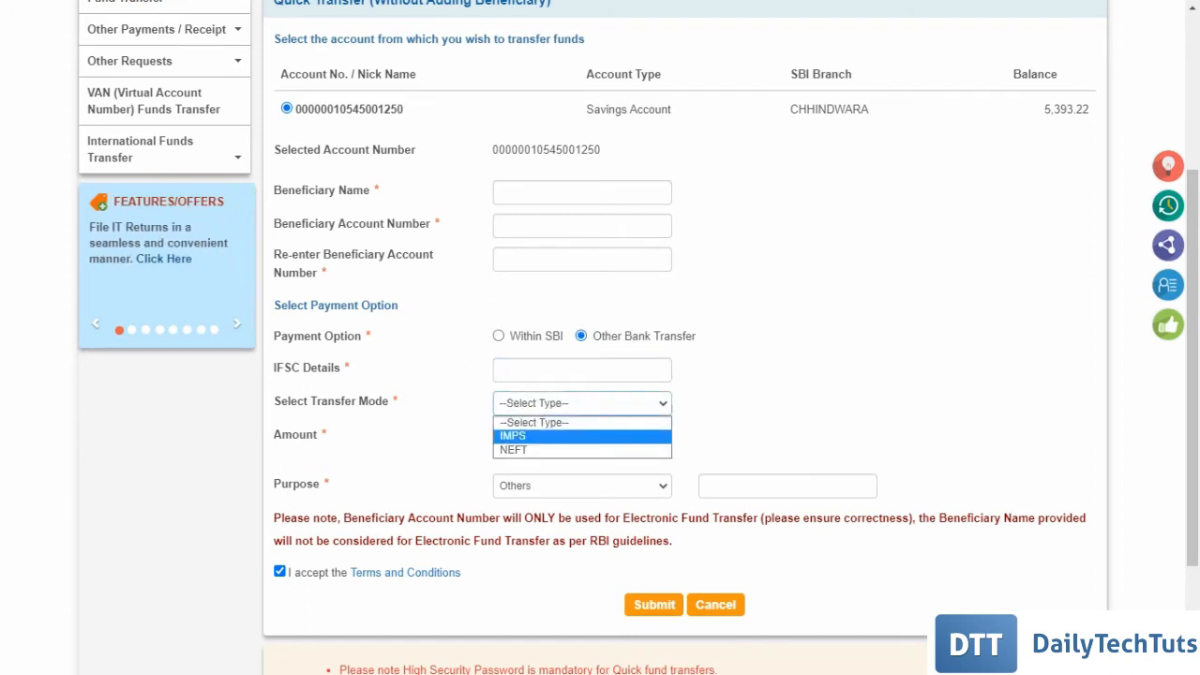
key("ctrl")
key("ctrl")
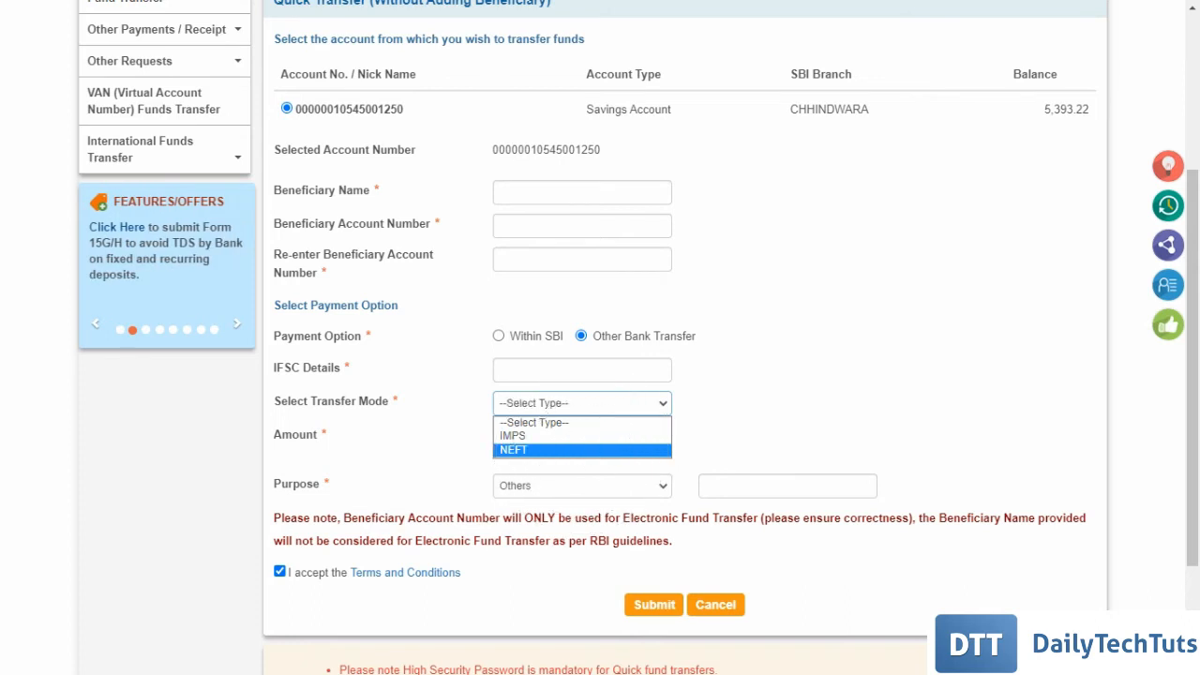
key("ctrl")
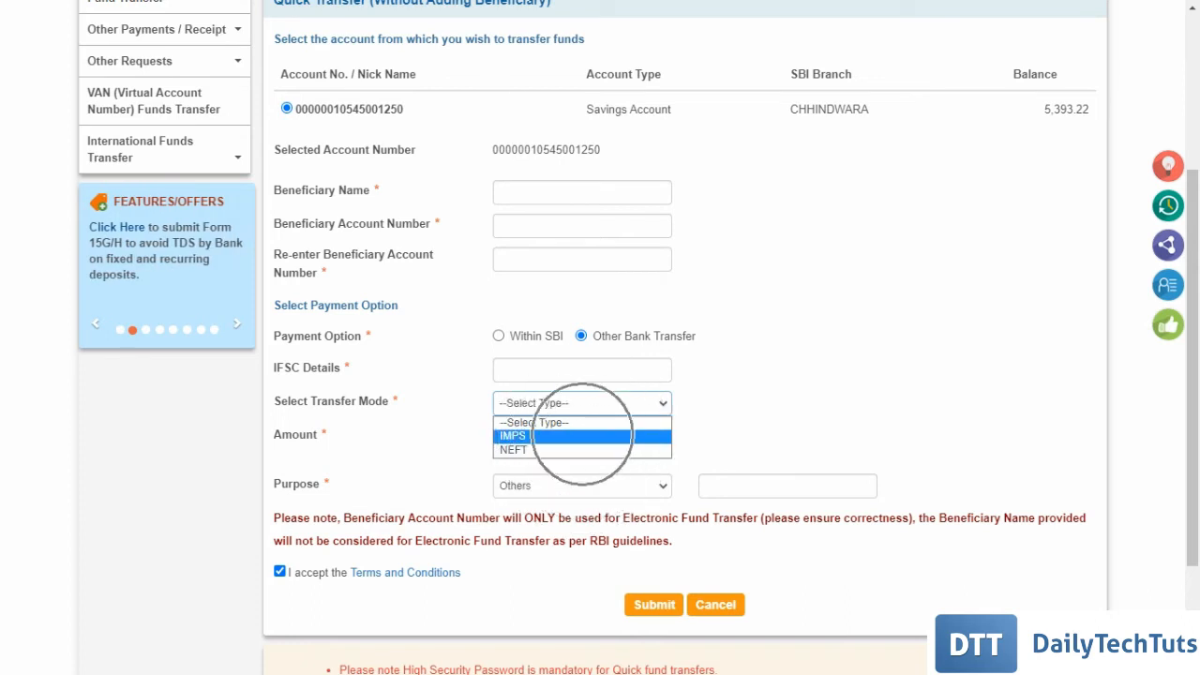
key("ctrl")
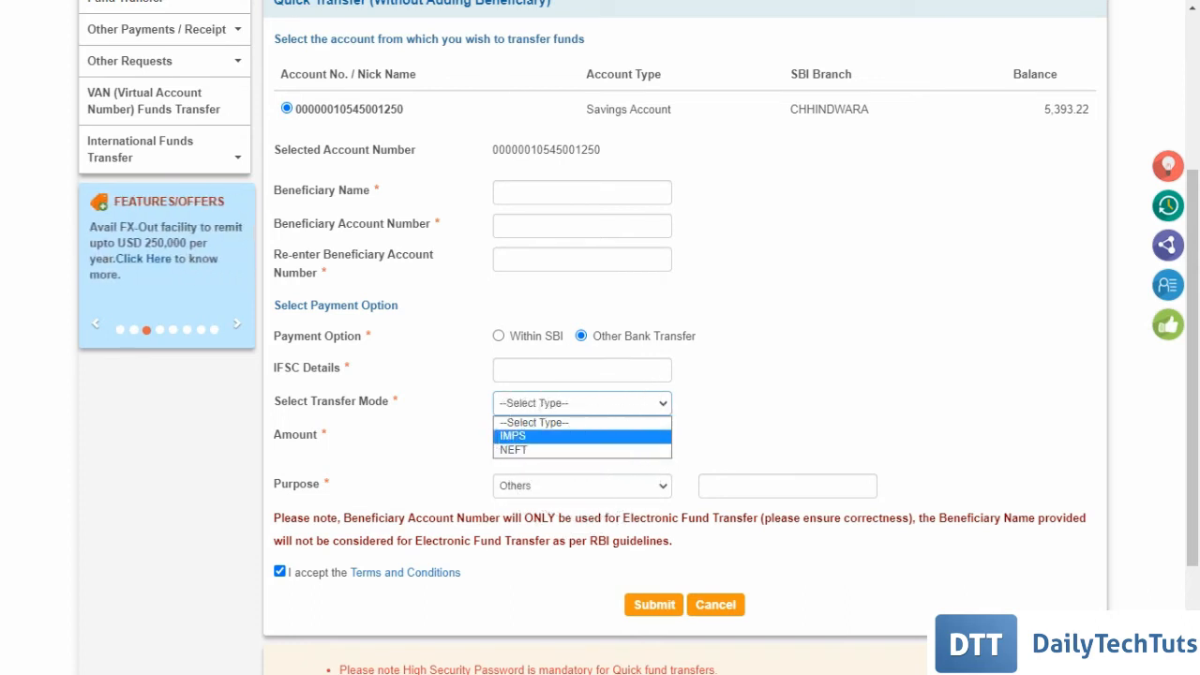
left_click(582, 435)
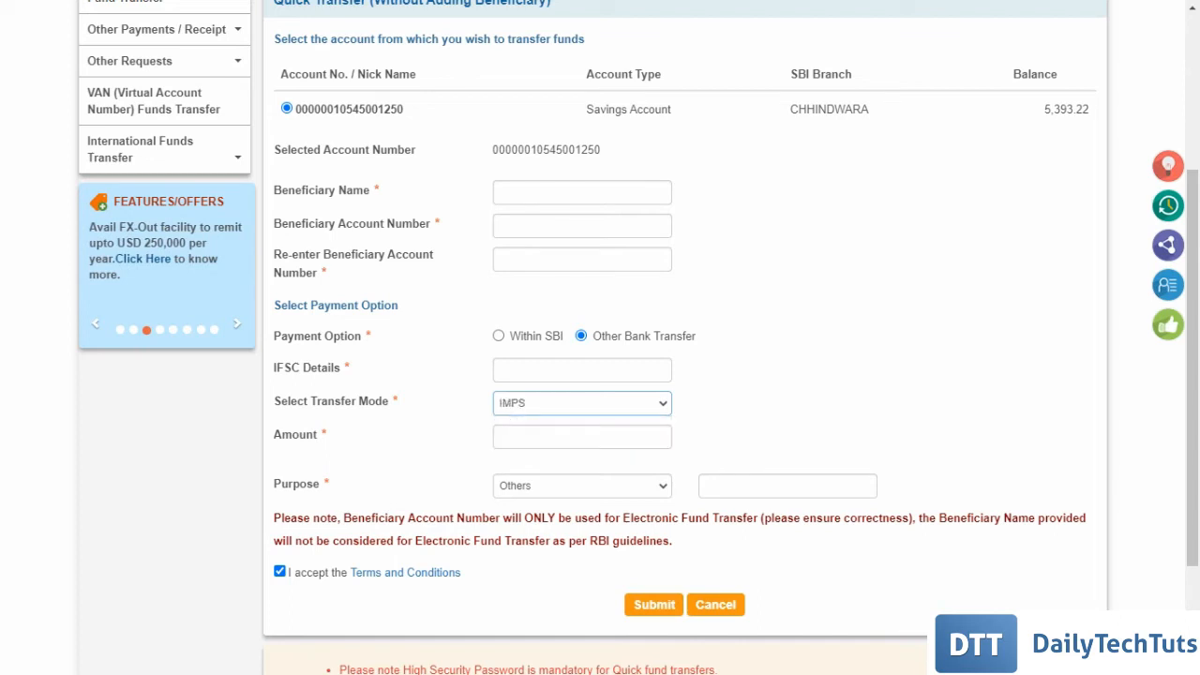
- Switch the transfer mode to NEFT and back to IMPS
left_click(582, 403)
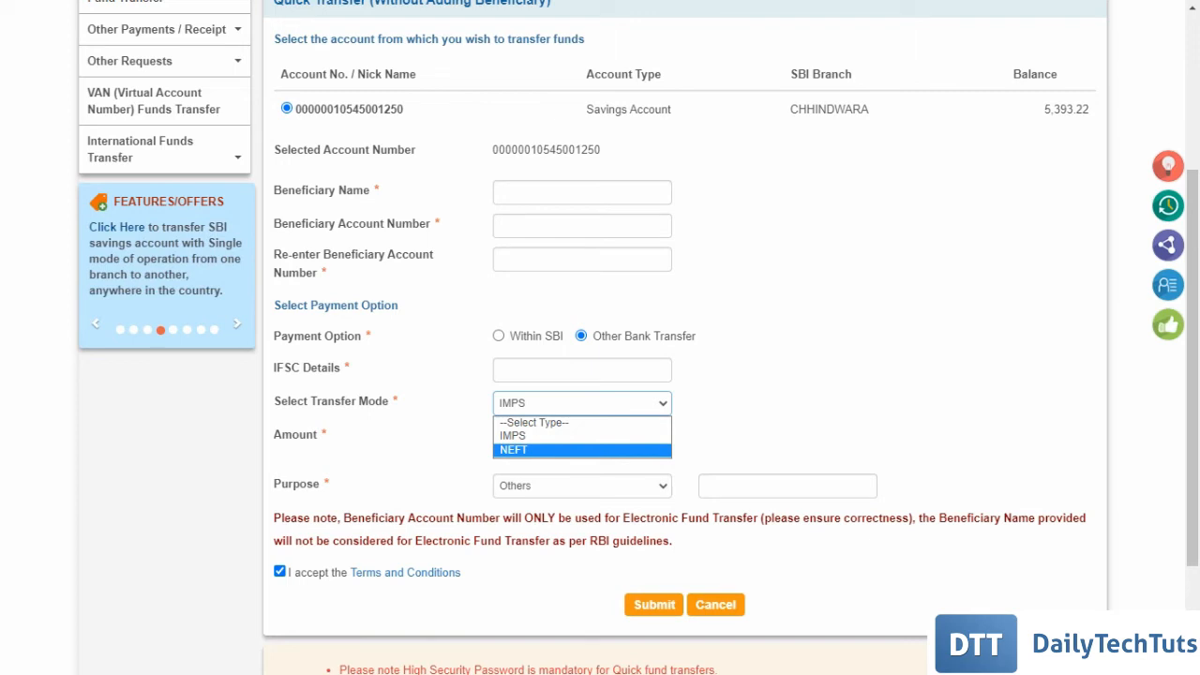
left_click(582, 450)
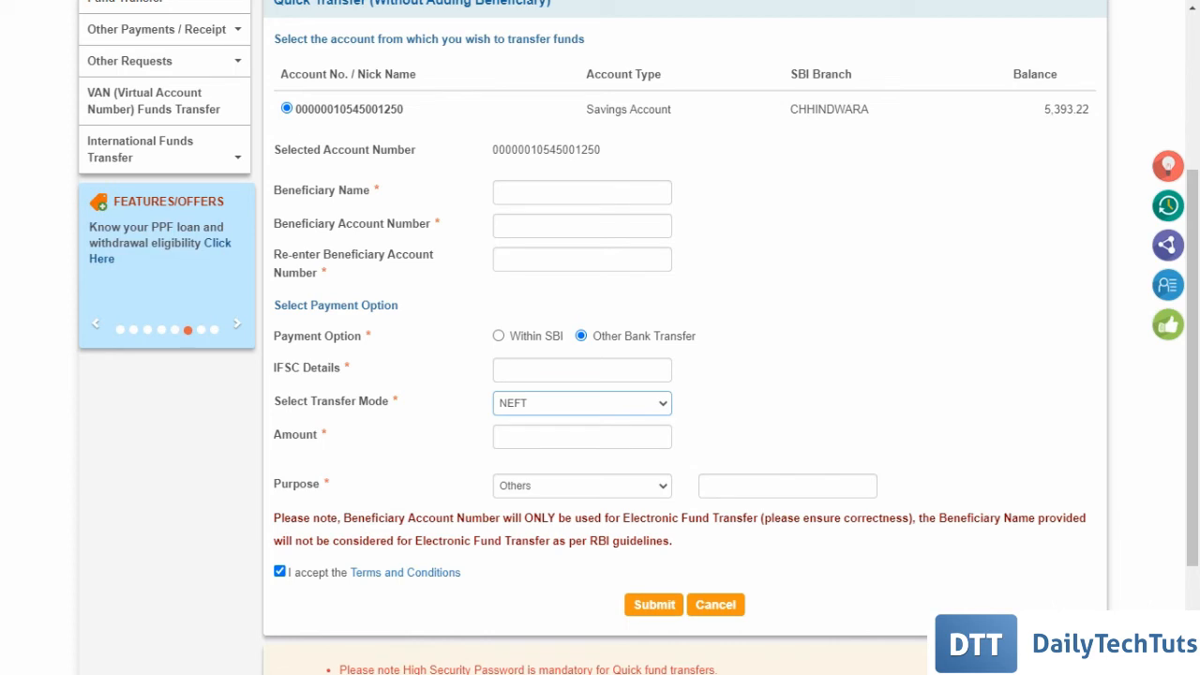
left_click(582, 403)
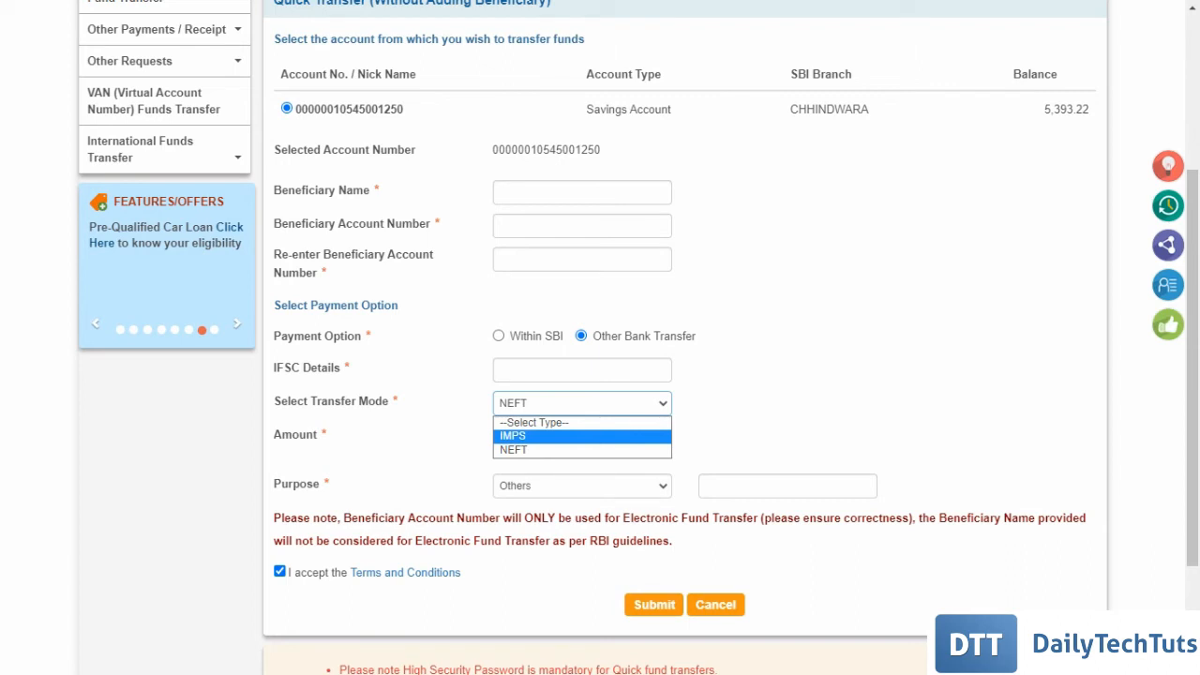
left_click(581, 449)
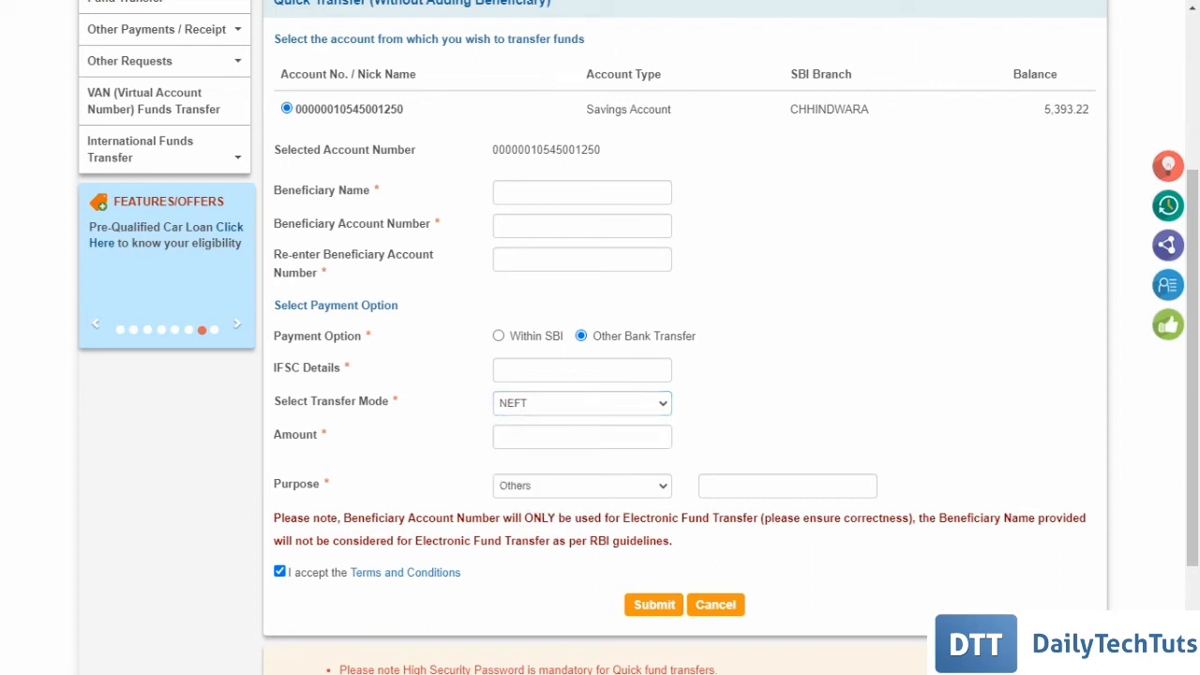
left_click(583, 403)
left_click(512, 436)
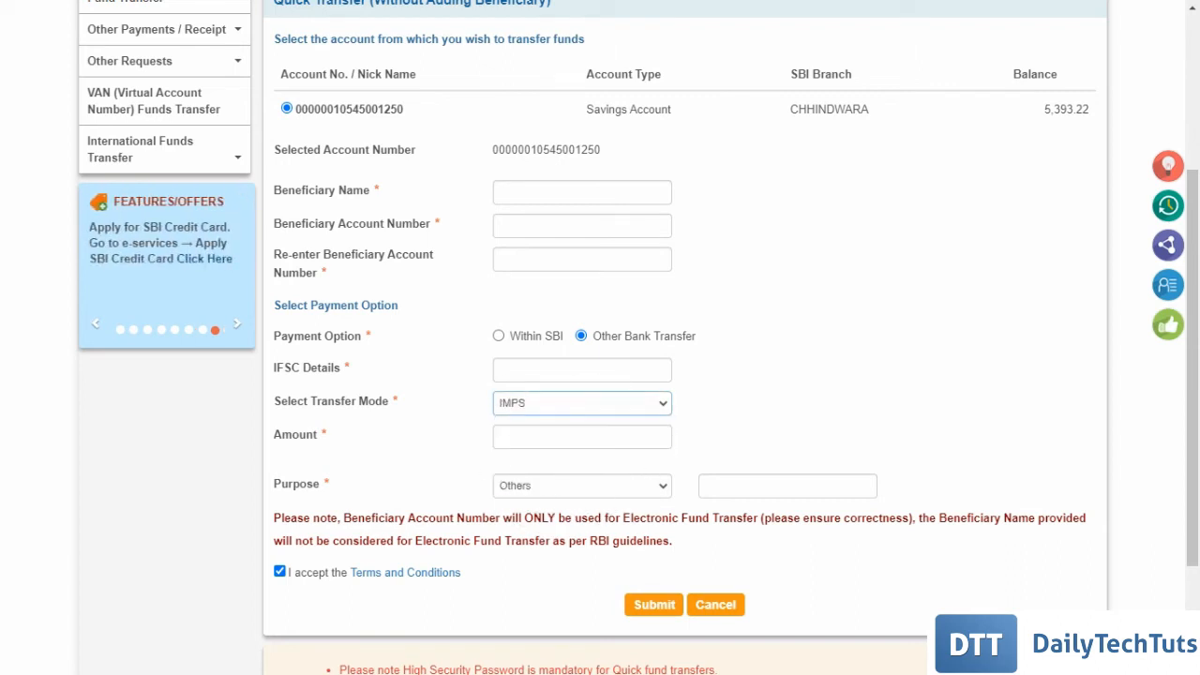
- Activate the Amount field and reselect Others as the purpose of the other-bank transfer
left_click(575, 436)
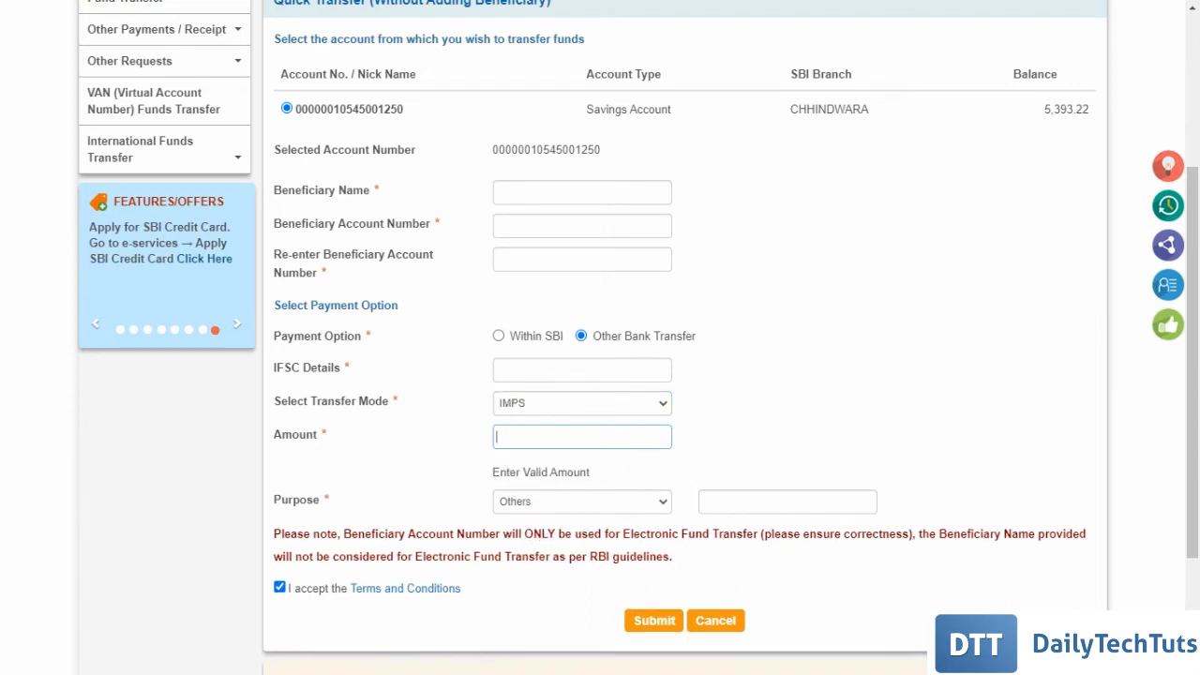
left_click(581, 502)
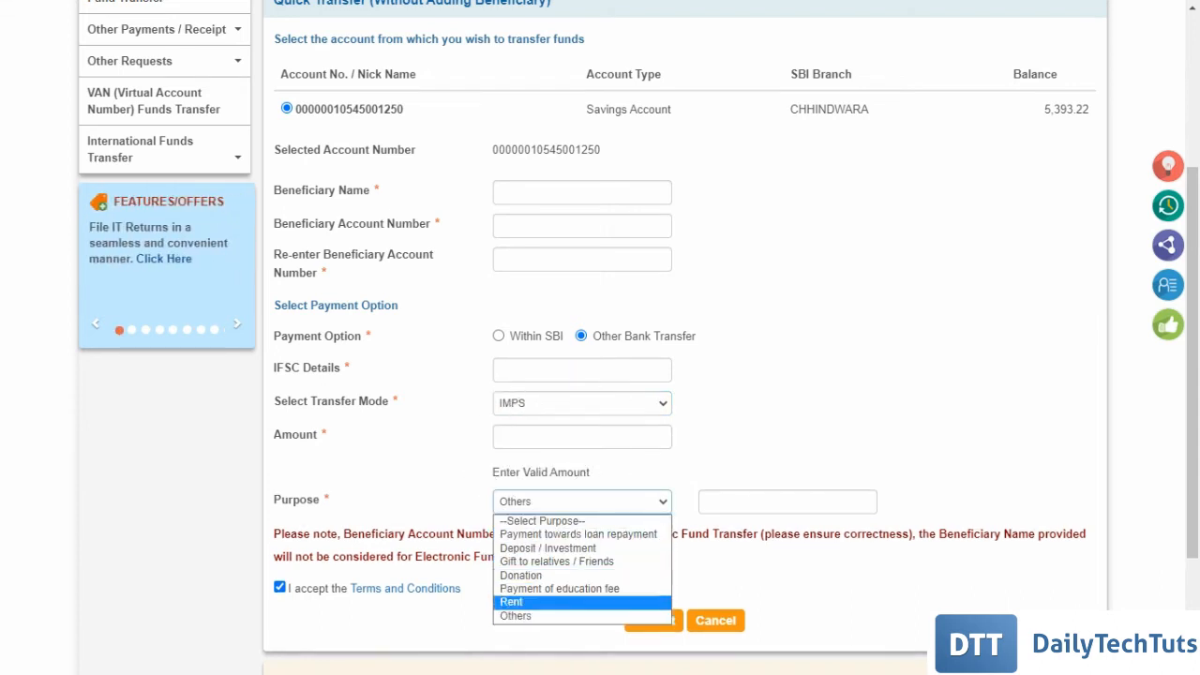
left_click(515, 615)
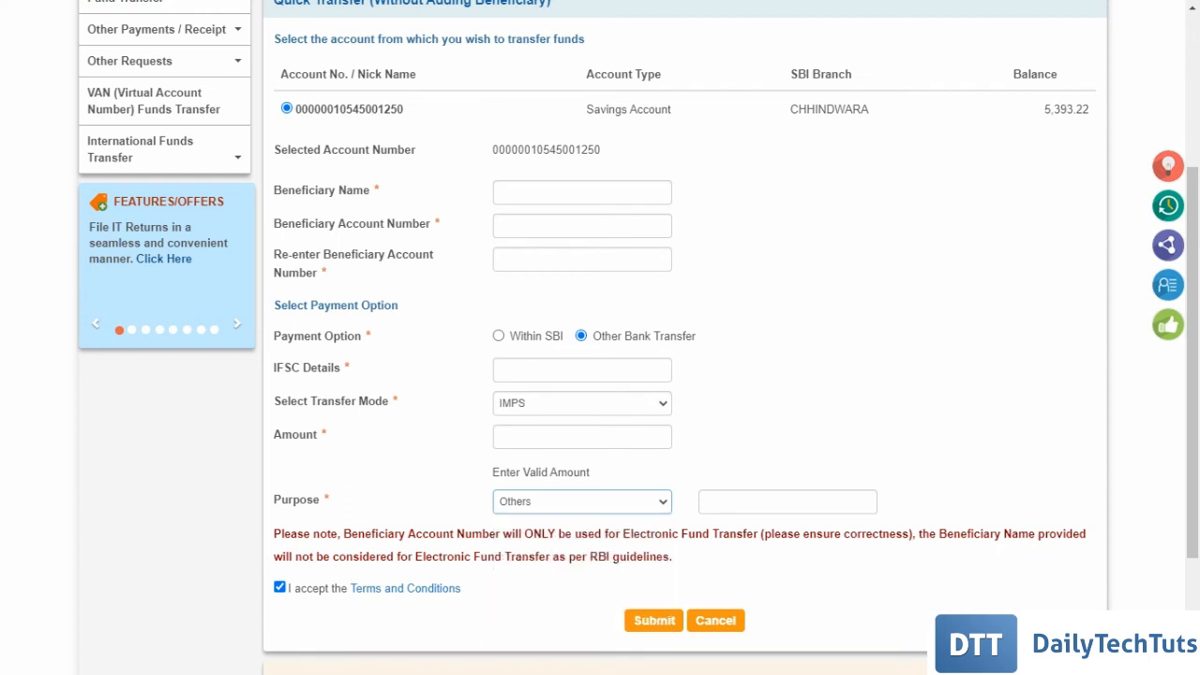
left_click(772, 499)
left_click(773, 499)
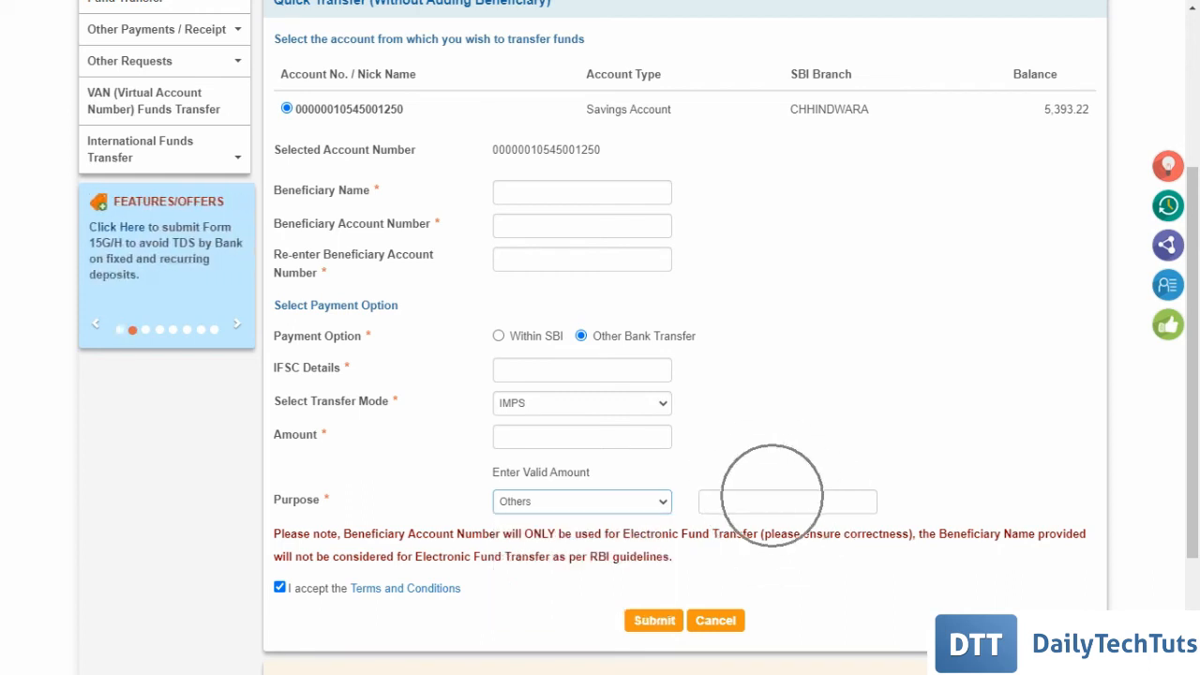
key("ctrl")
key("ctrl")
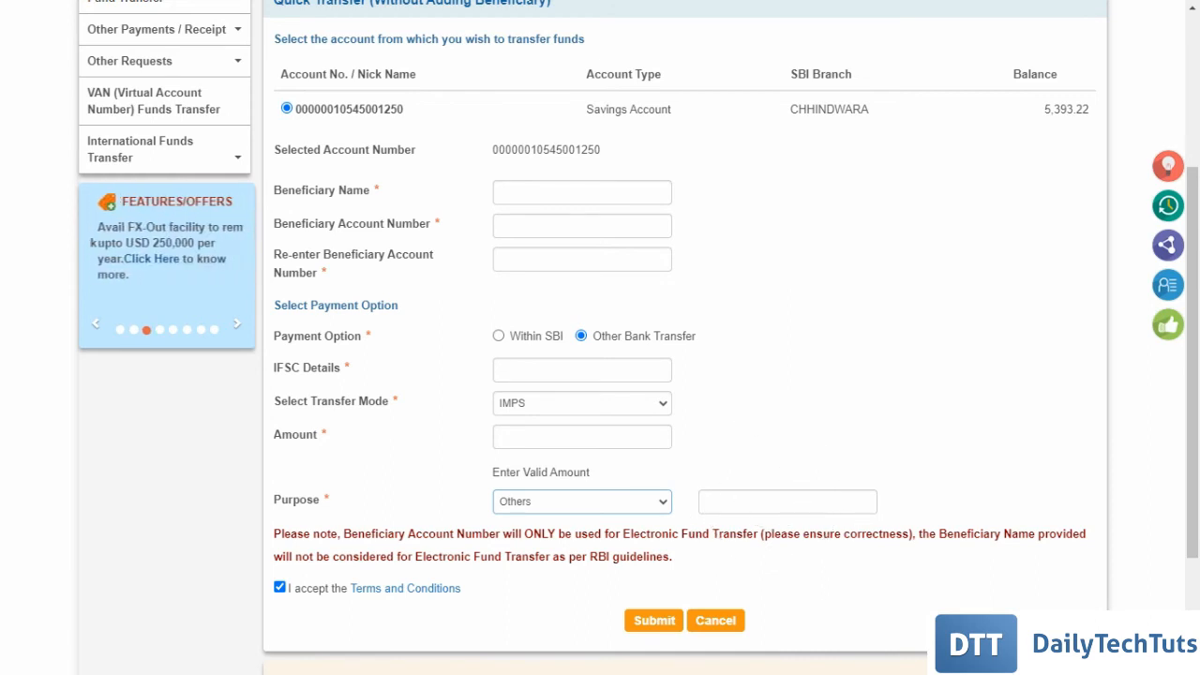
- Review the notes below the form on the password requirement and transfer amount limits
scroll(600, 375, "down", 1)
key("ctrl")
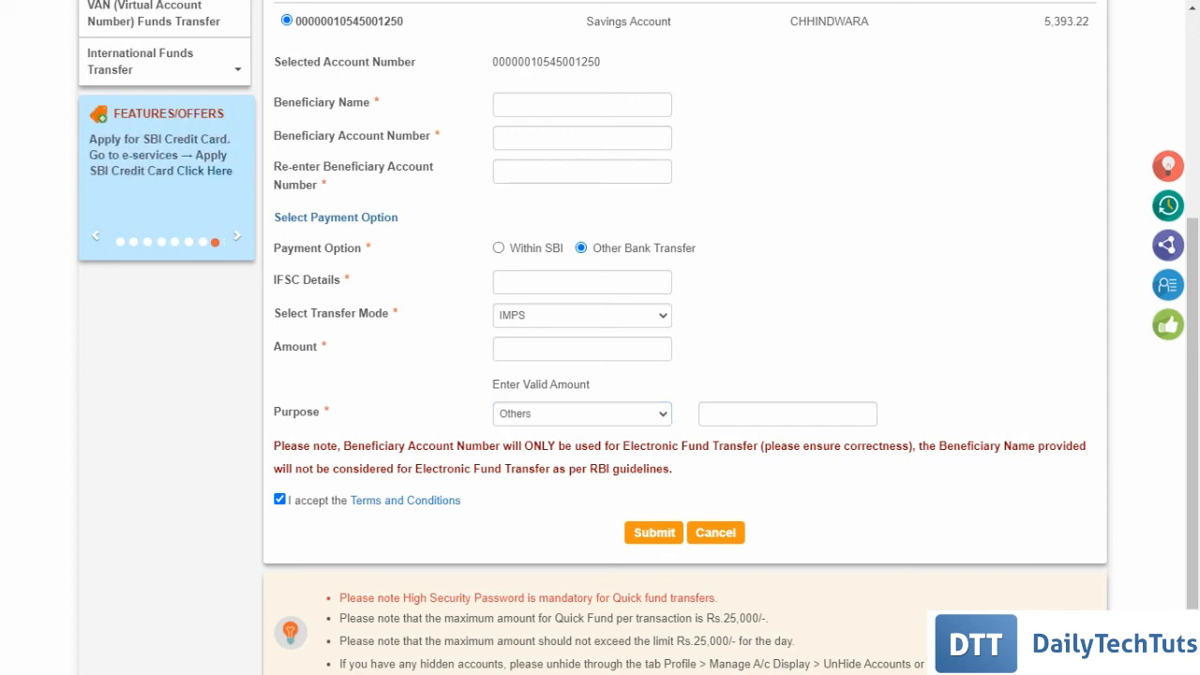
scroll(600, 338, "down", 1)
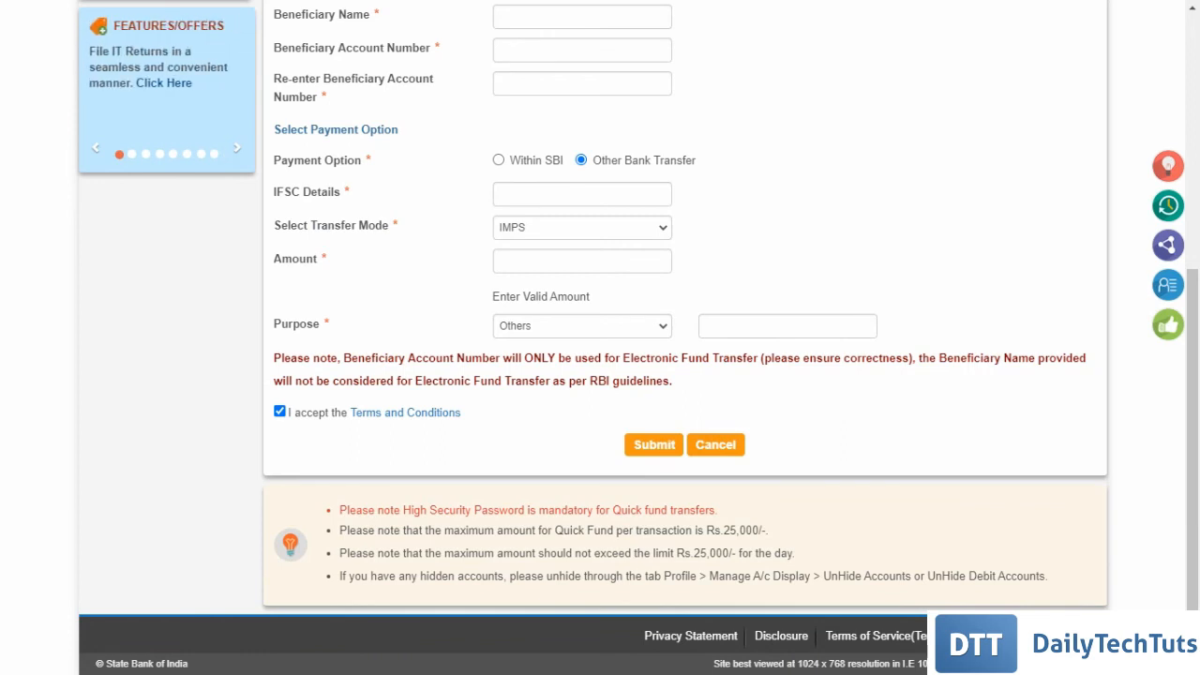
- Highlight the note on the maximum Quick Fund amount per transaction and the note on the daily limit in turn
left_click_drag(445, 529, 769, 529)
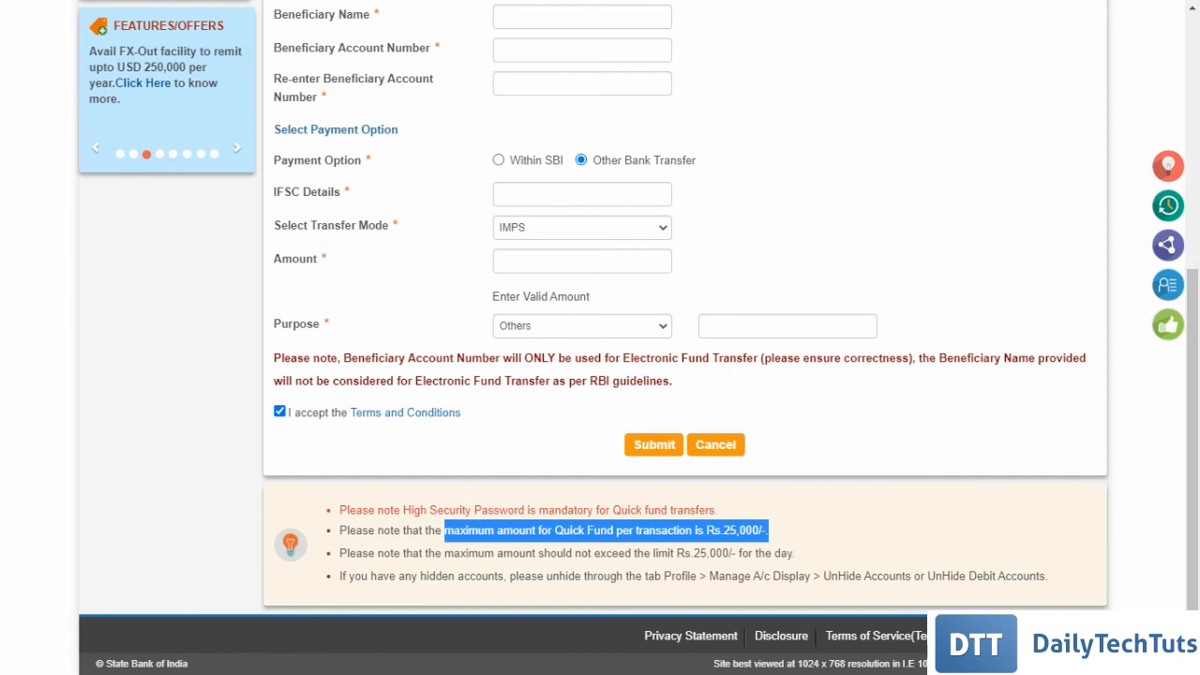
left_click(797, 533)
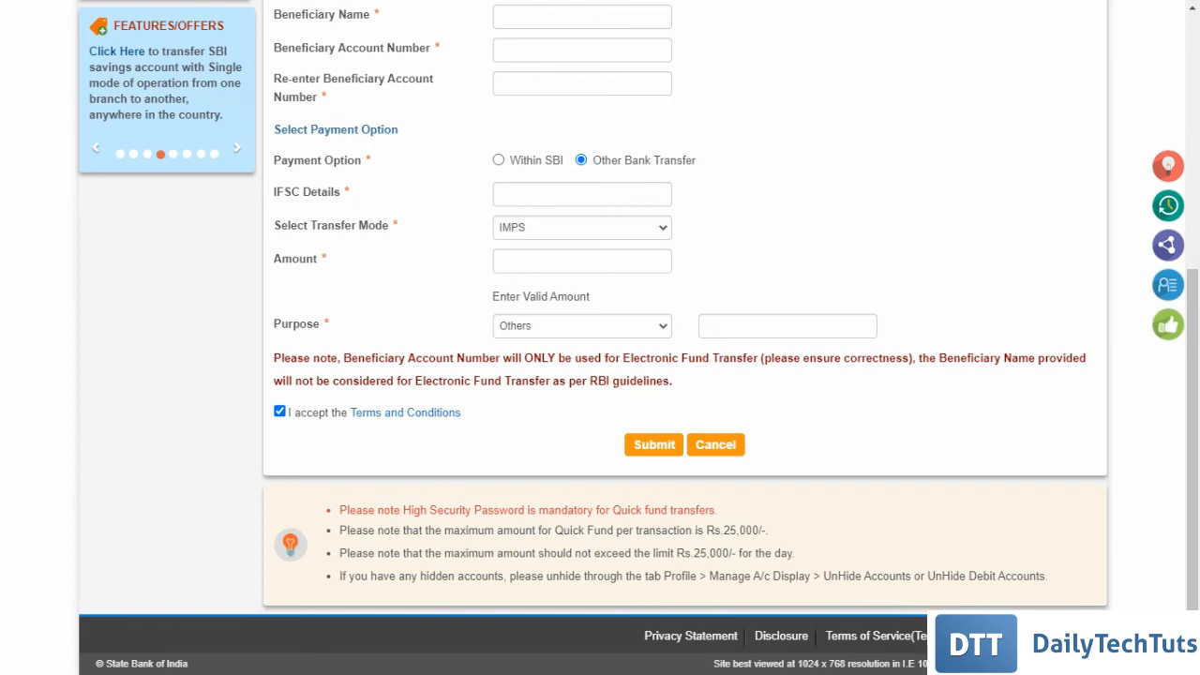
left_click_drag(444, 553, 795, 553)
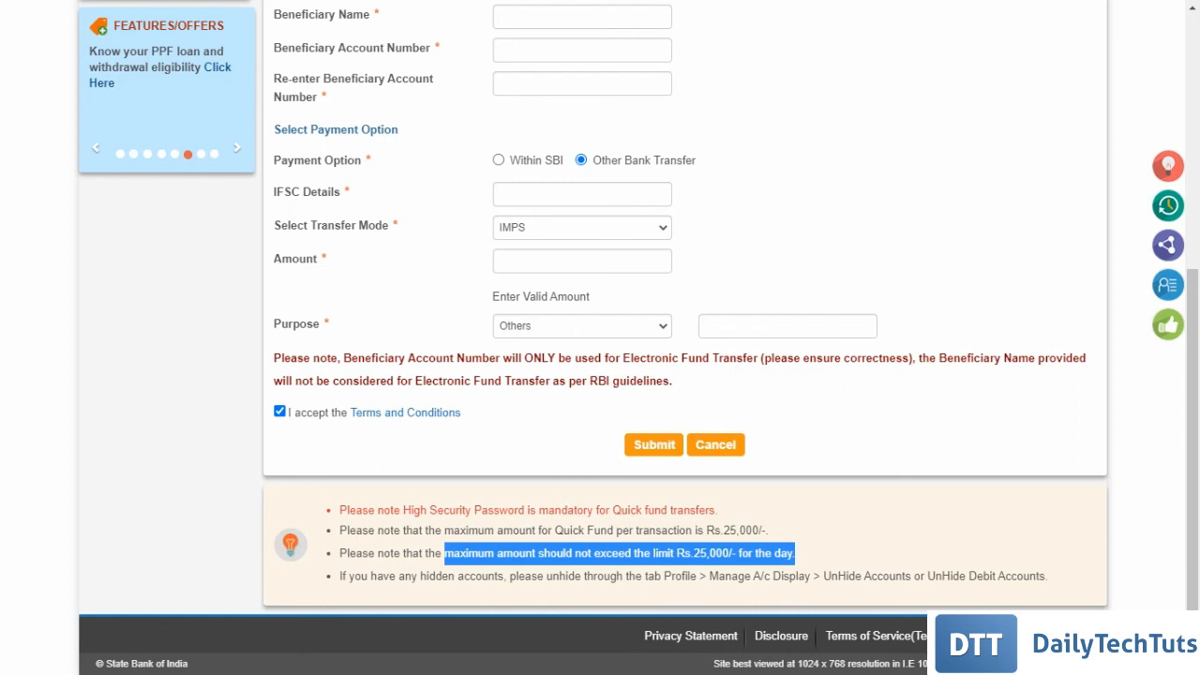
left_click(795, 554)
- Highlight all the notes below the form, from the High Security Password note to the hidden accounts note, and clear the selection
left_click_drag(339, 510, 1047, 575)
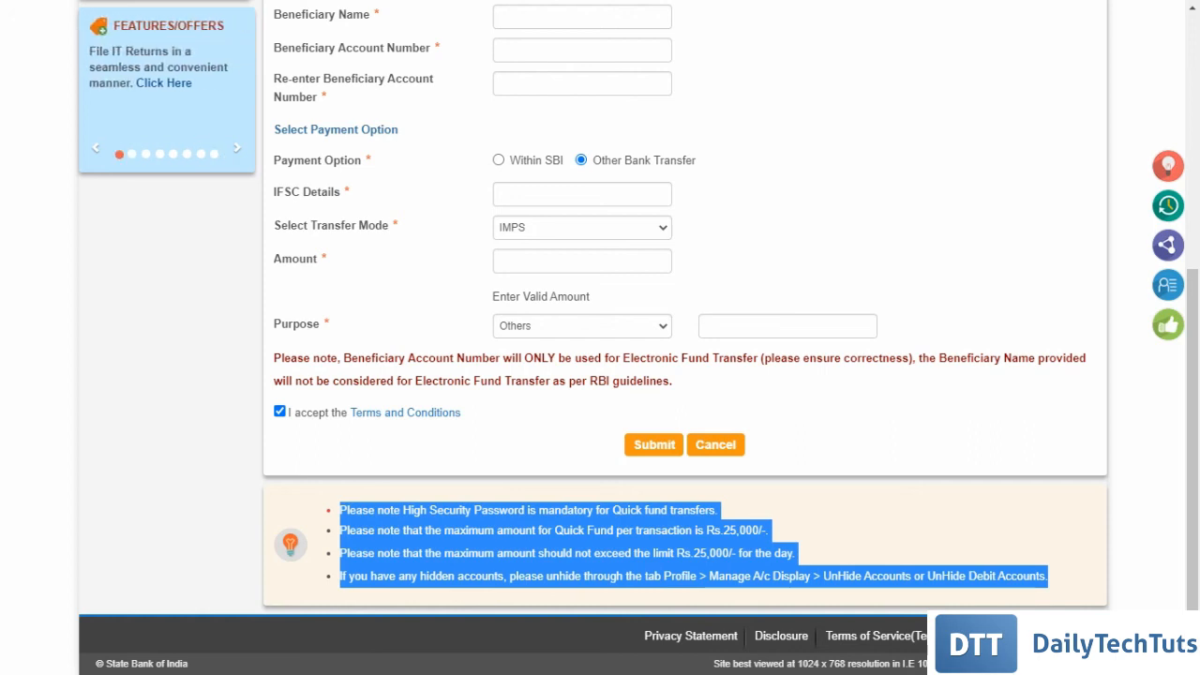
left_click_drag(339, 510, 1048, 575)
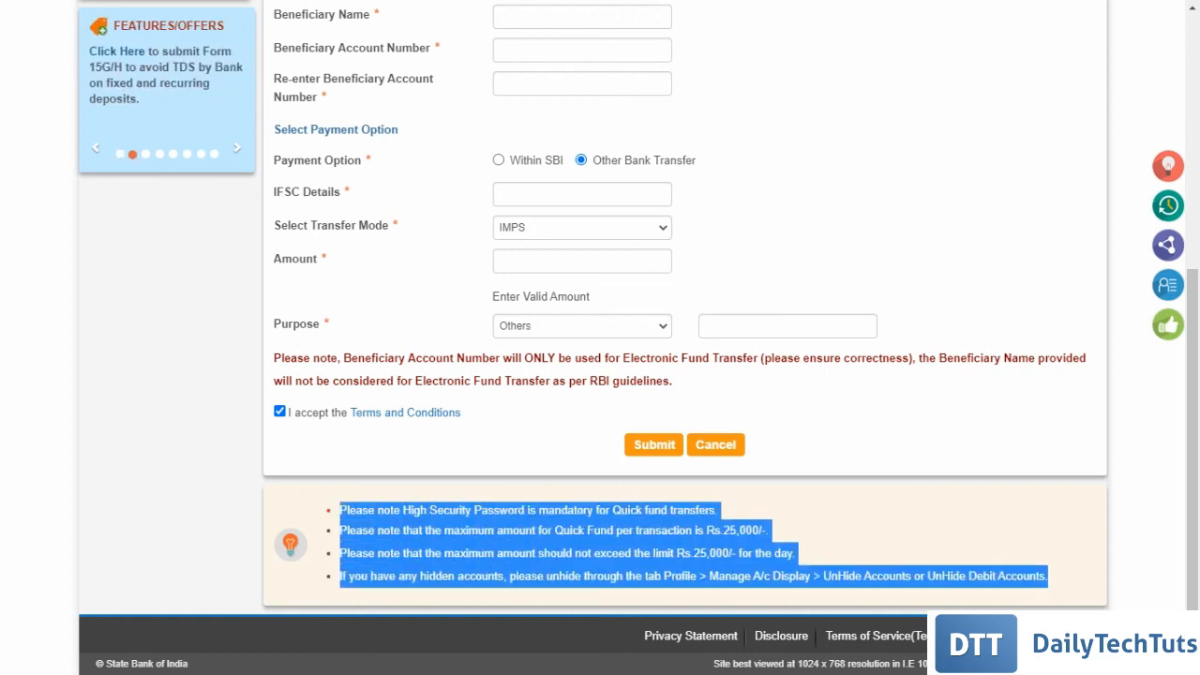
left_click(1048, 575)
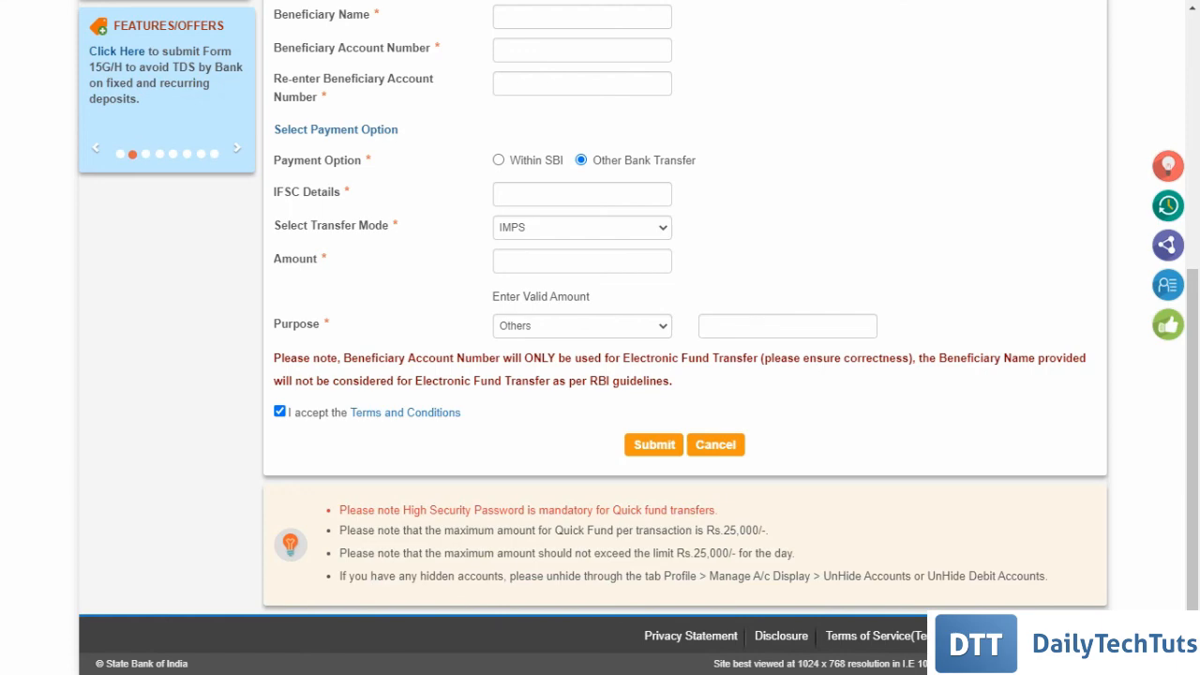
scroll(600, 375, "up", 5)
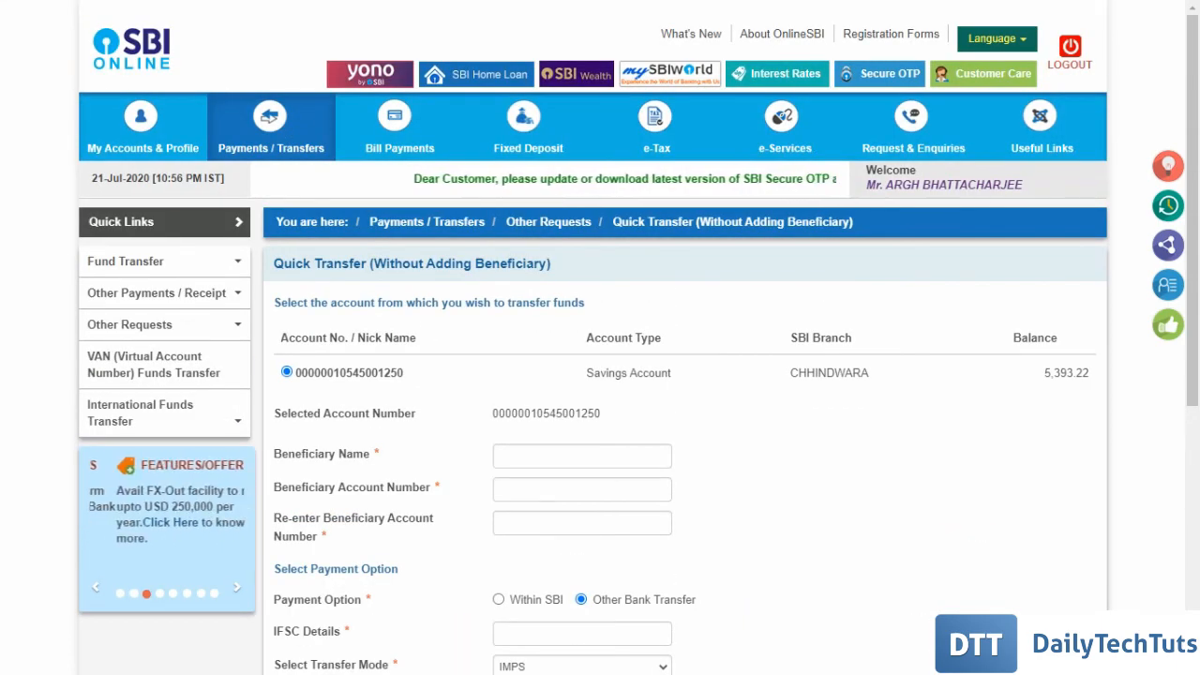